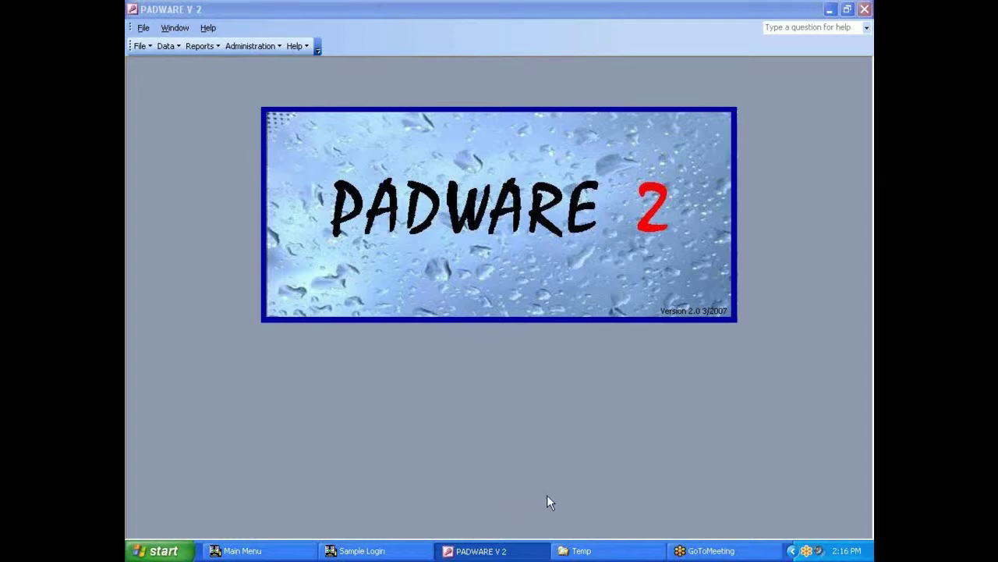
Switch to the limsExpress Plus Sample Login form and choose Drinking Water (Rep) as the first sample's matrix
click(377, 553)
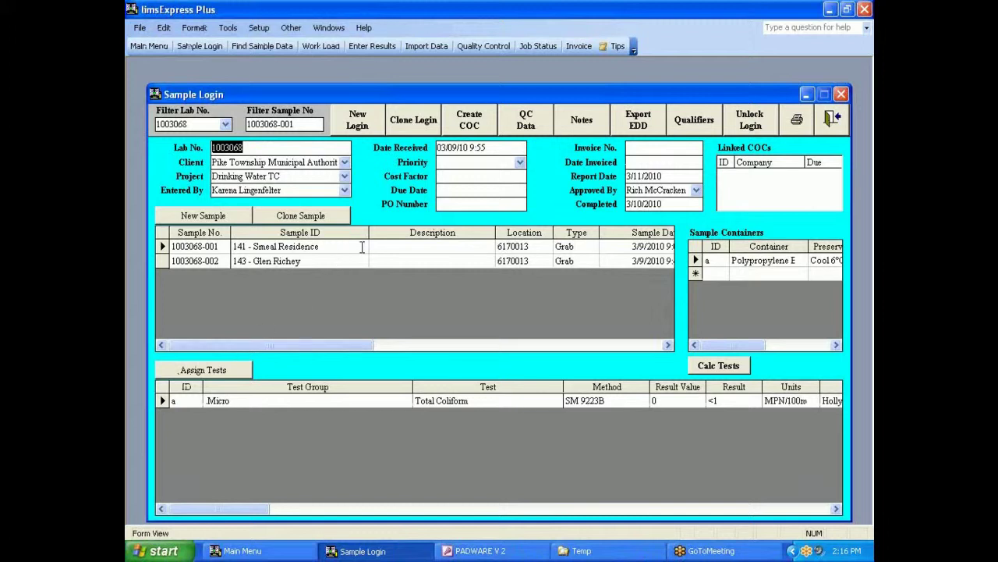
click(670, 346)
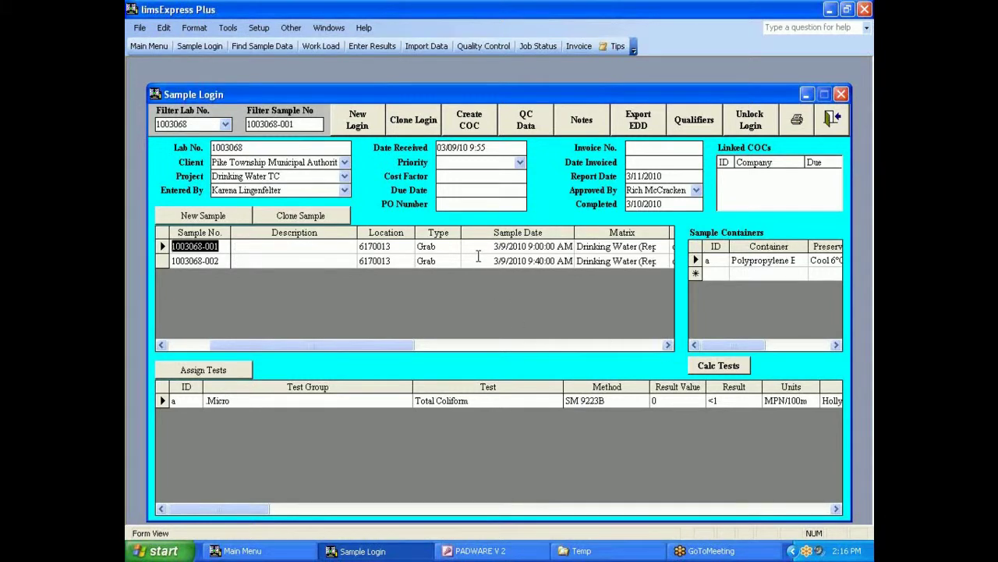
click(670, 346)
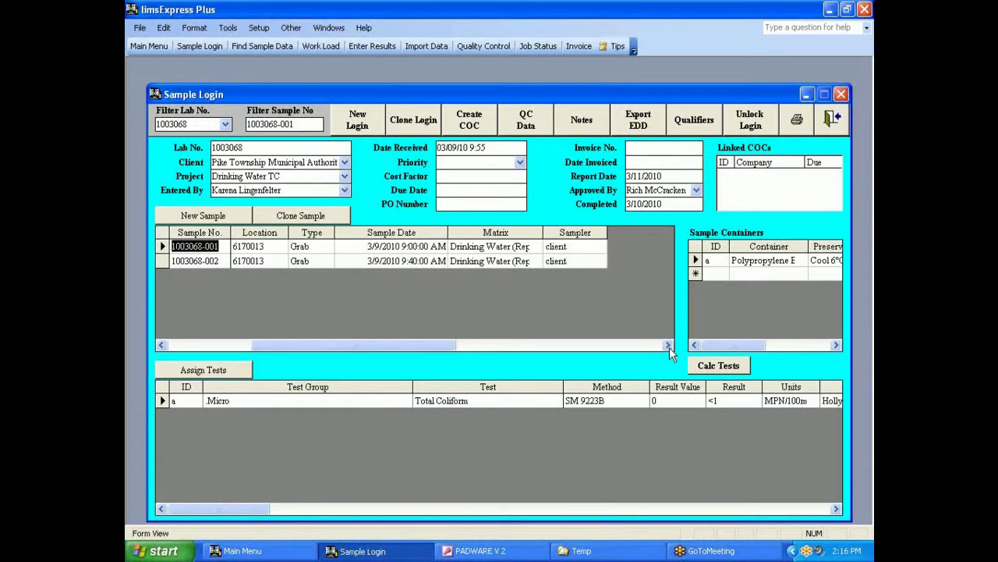
click(537, 248)
click(580, 262)
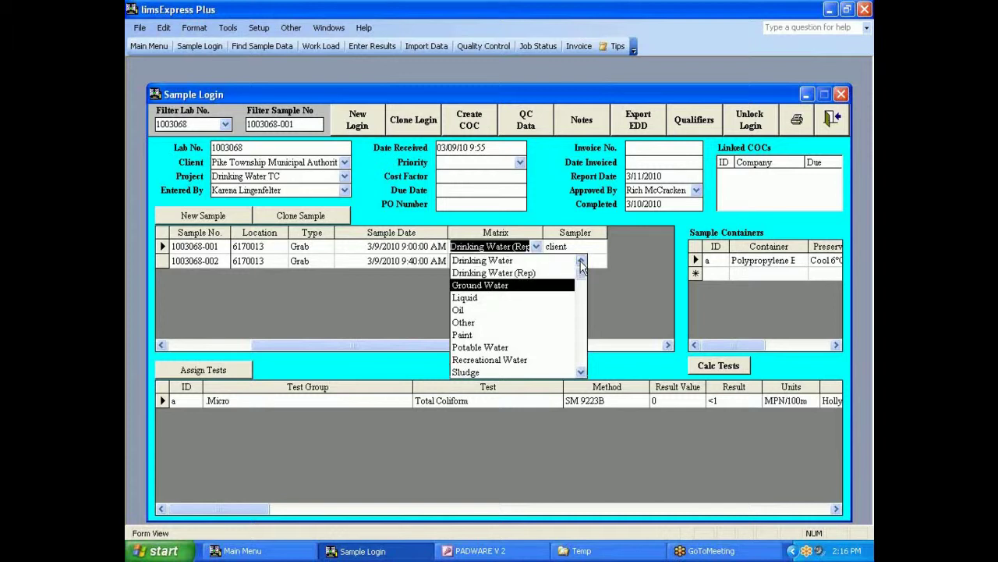
click(580, 262)
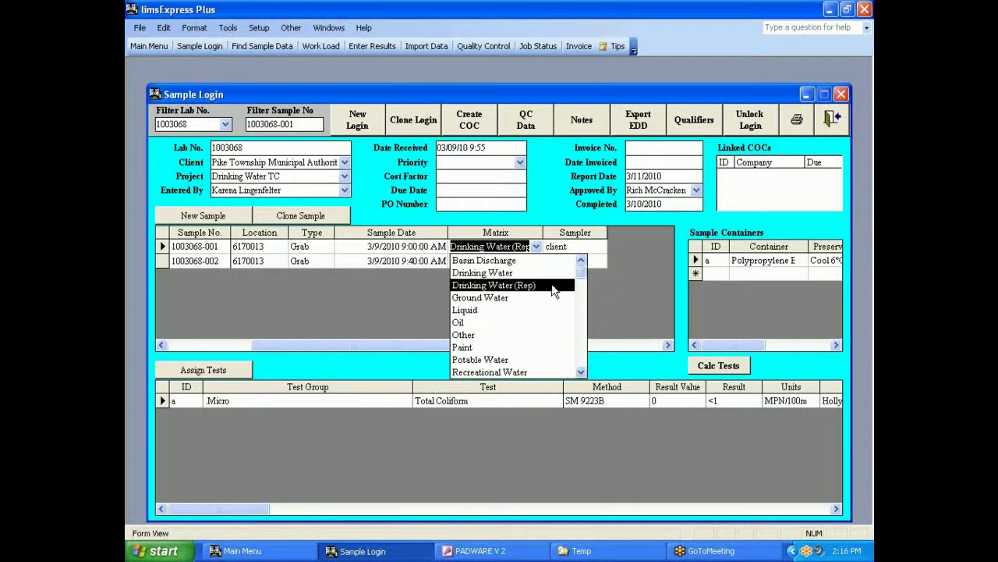
click(552, 286)
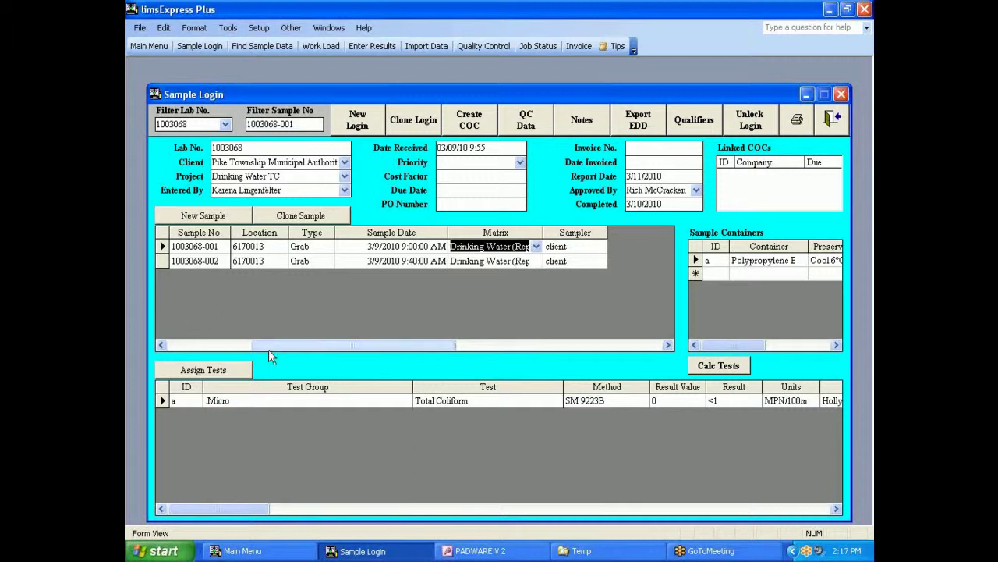
click(163, 346)
click(163, 345)
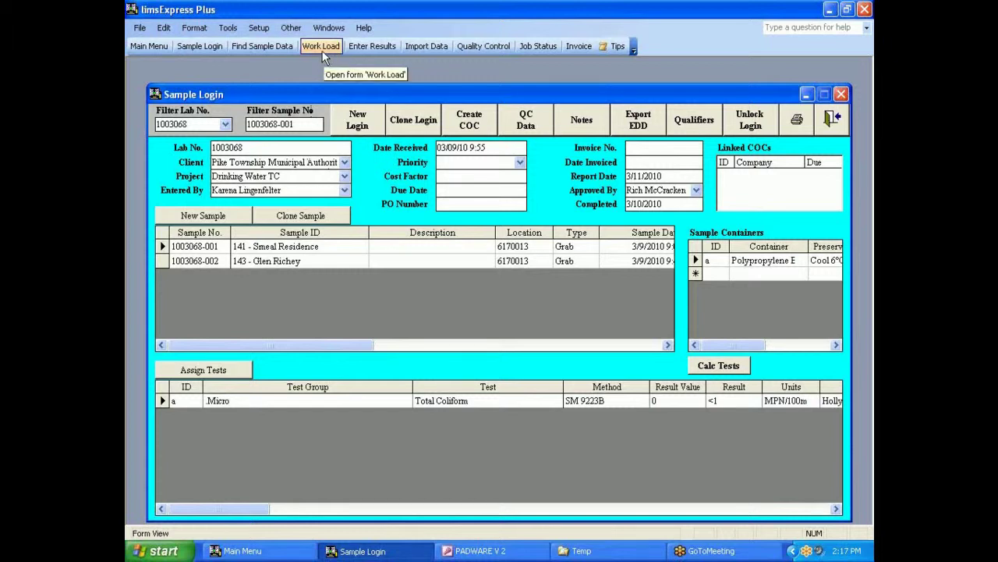
Open the PADWARE2 form and import sample data by date, sampled from 03/01 to 03/31
click(328, 27)
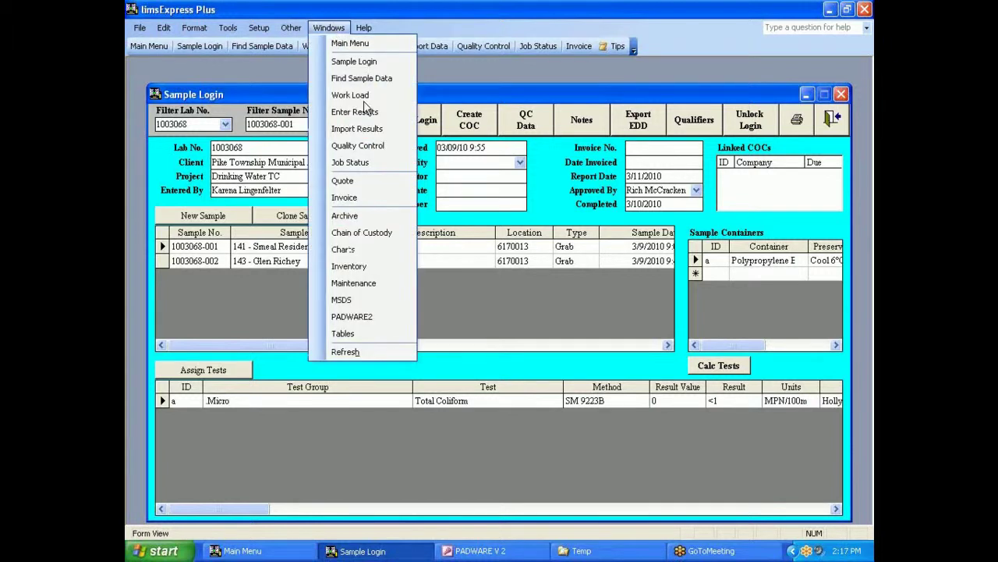
click(379, 319)
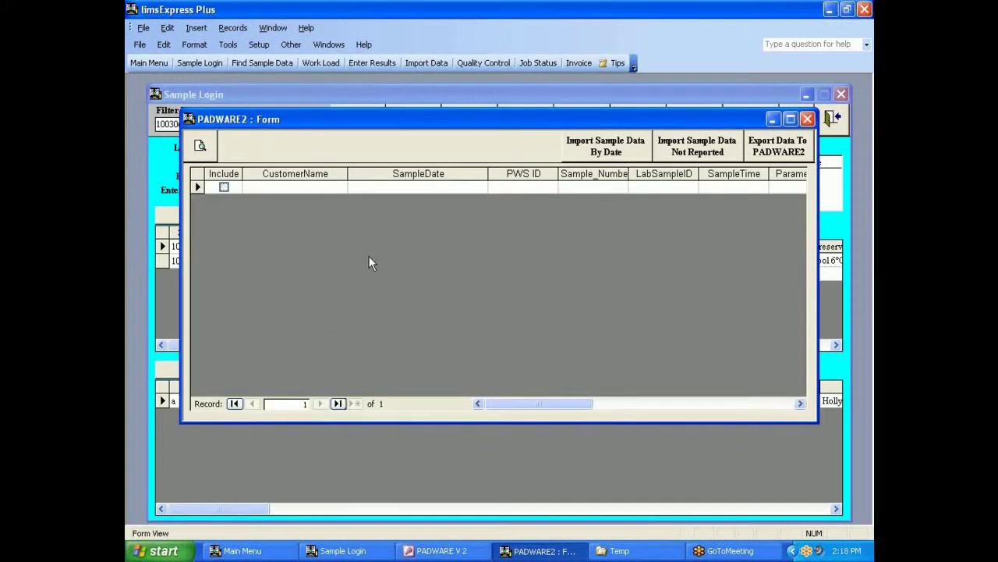
click(603, 151)
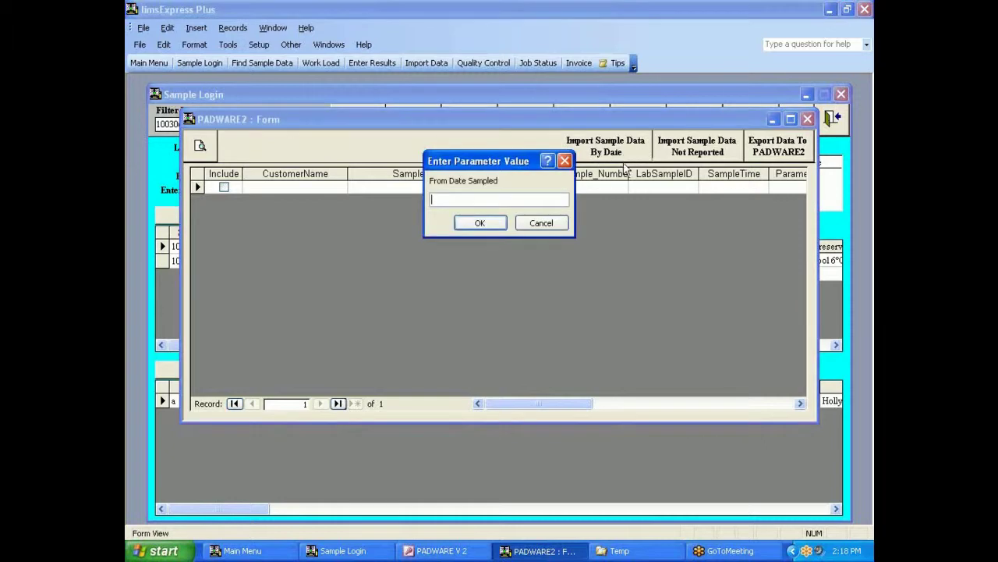
text(0)
text(3/01)
key(Return)
text(03)
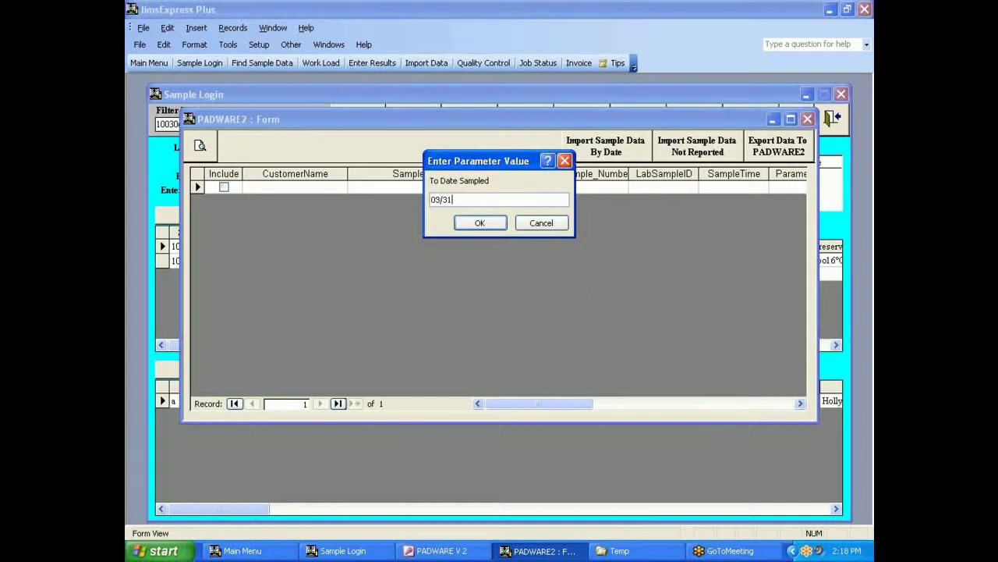
key(Return)
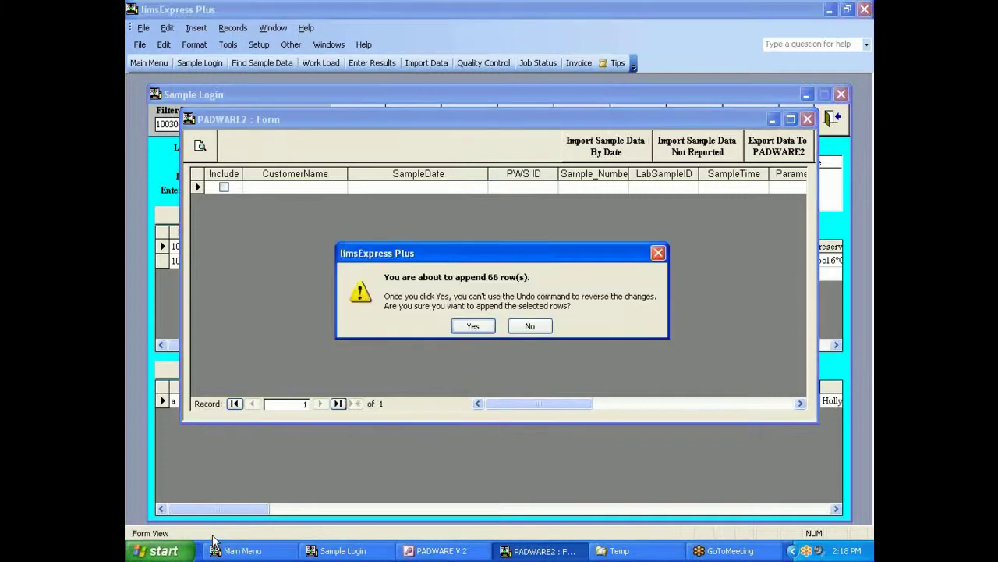
click(473, 326)
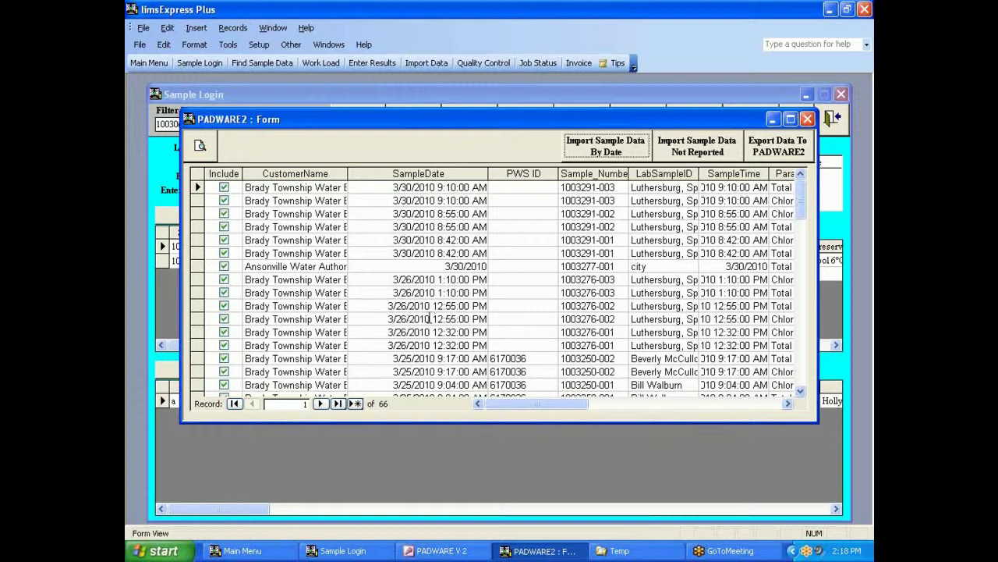
Export the collected sample data to PADWARE2 and locate the PADWARE2.csv file in the O:\Temp folder
click(782, 156)
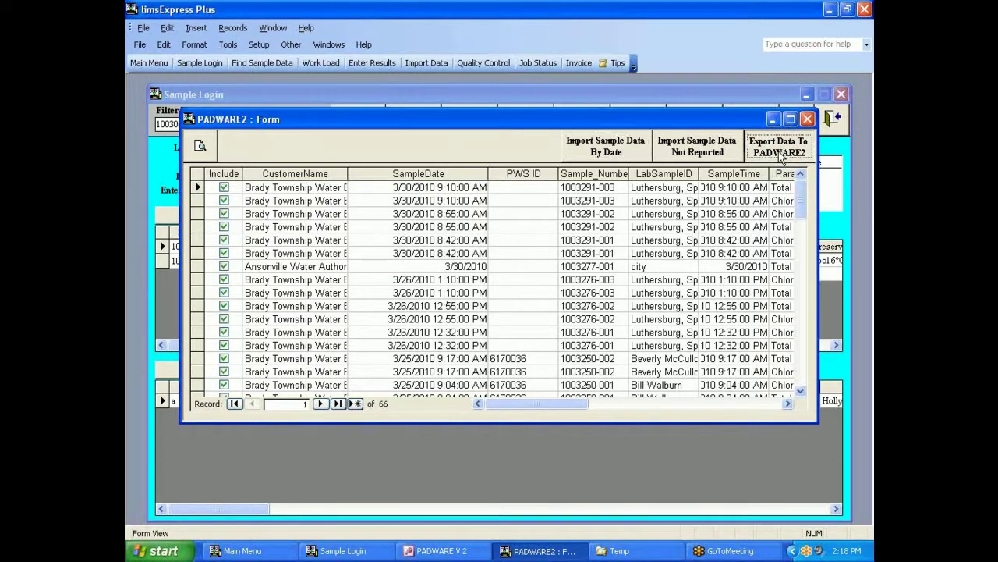
click(630, 553)
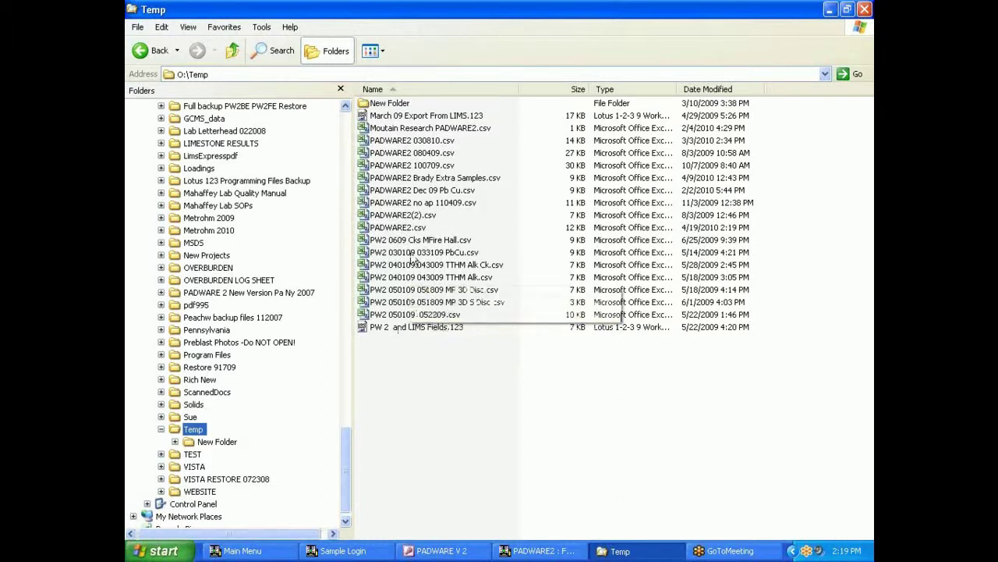
click(399, 231)
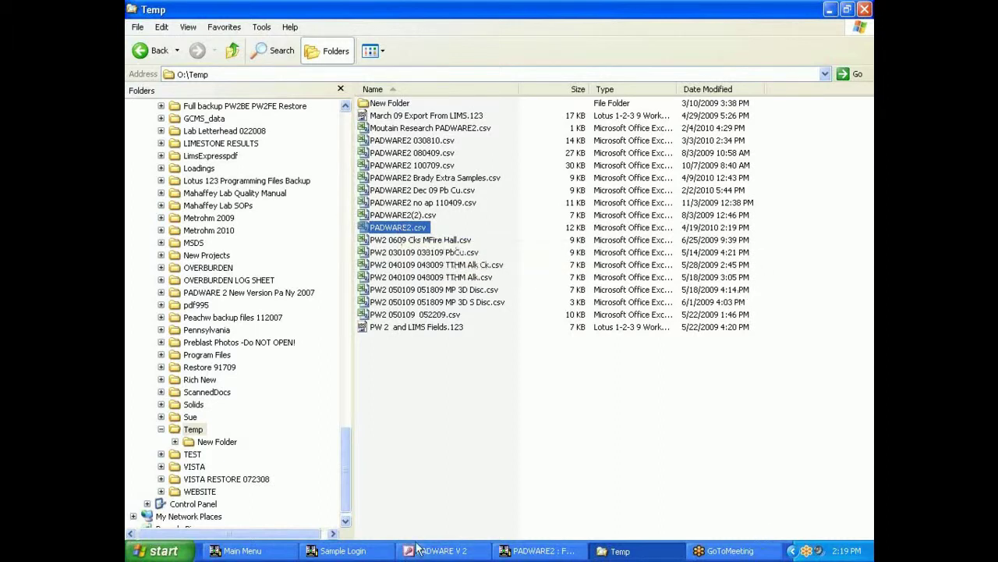
Switch to PADWARE V 2 and begin importing a new data file from LIMS
click(463, 552)
click(173, 49)
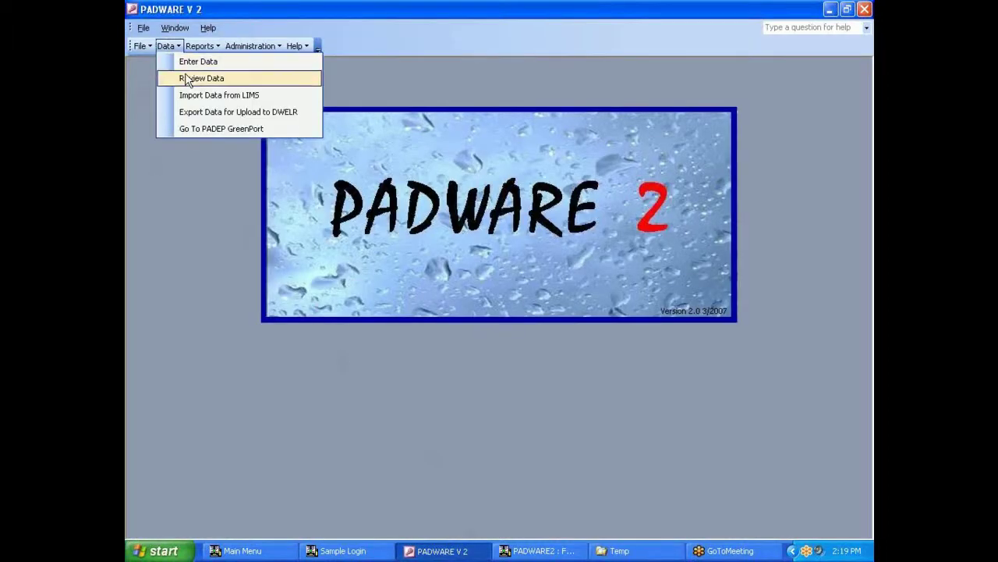
click(222, 96)
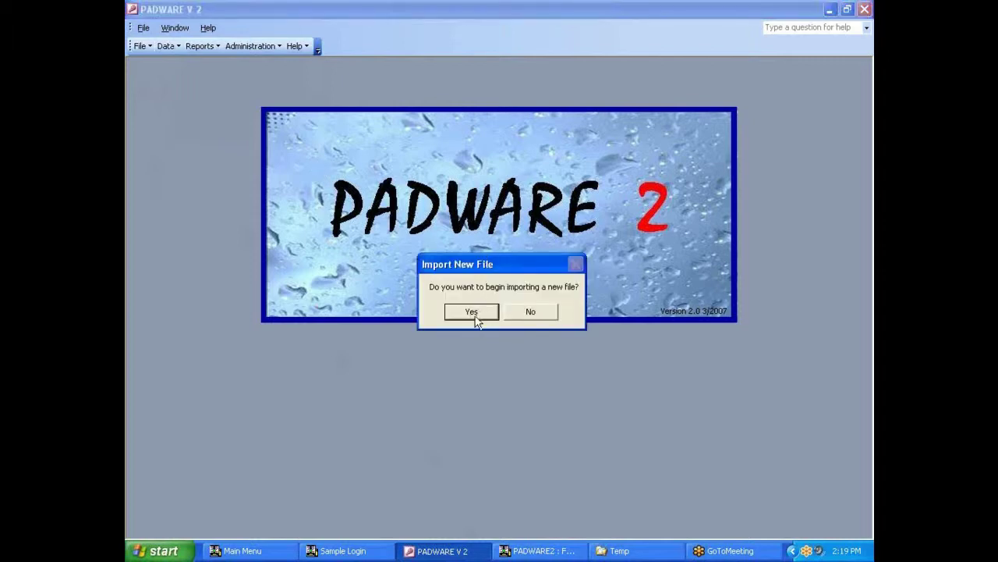
click(472, 312)
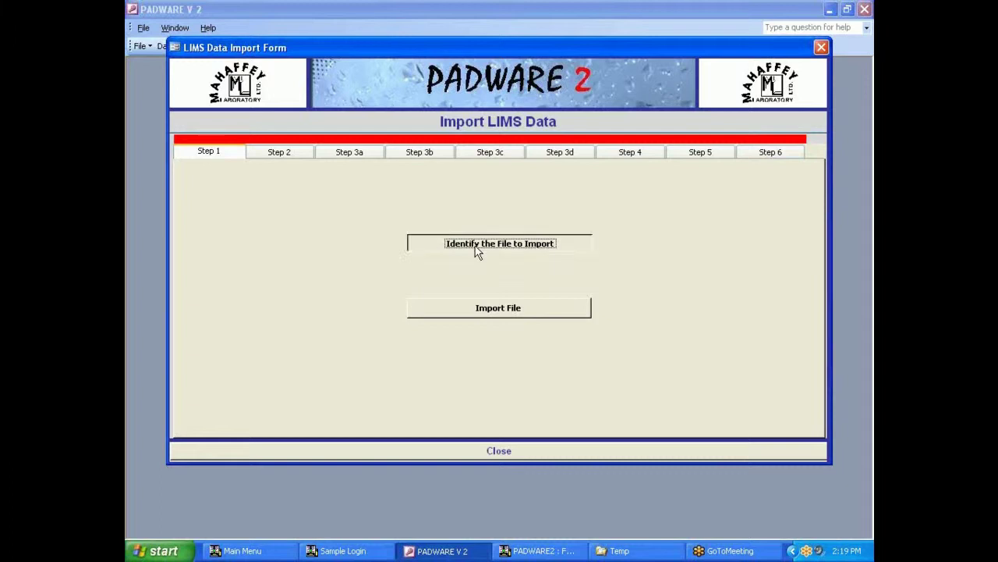
Identify PADWARE2.csv in the Temp folder on the O: drive as the LIMS file to import
click(478, 250)
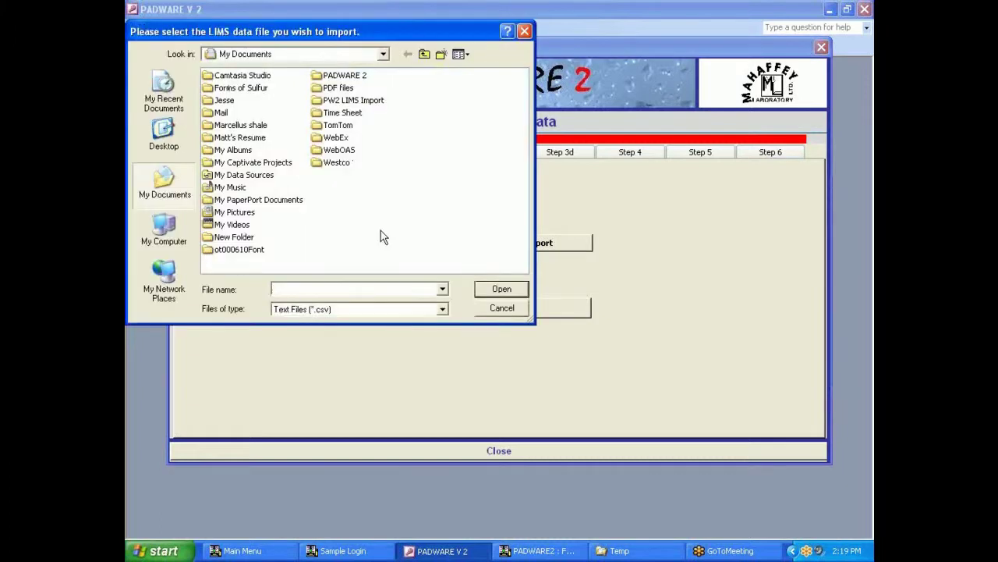
click(383, 53)
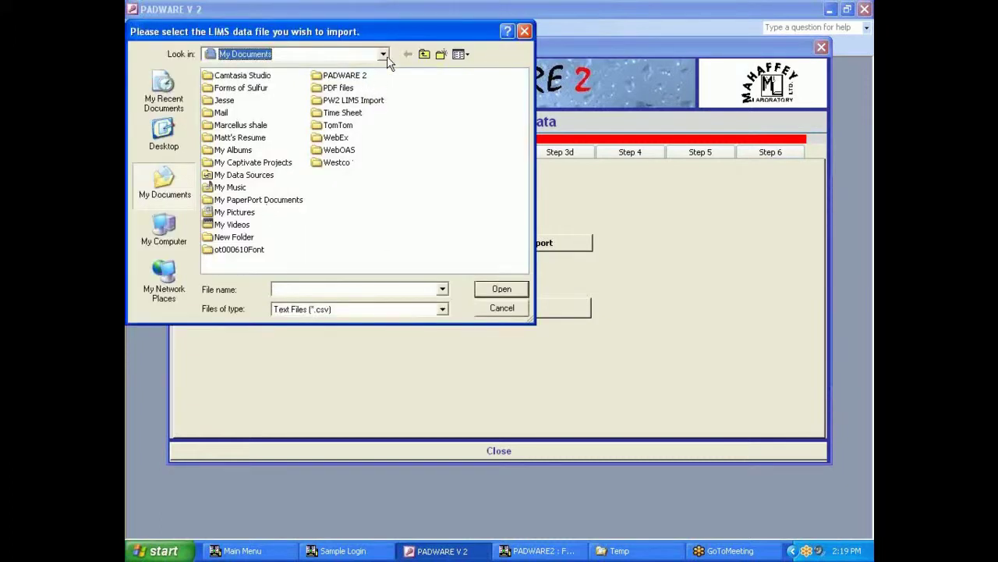
click(350, 186)
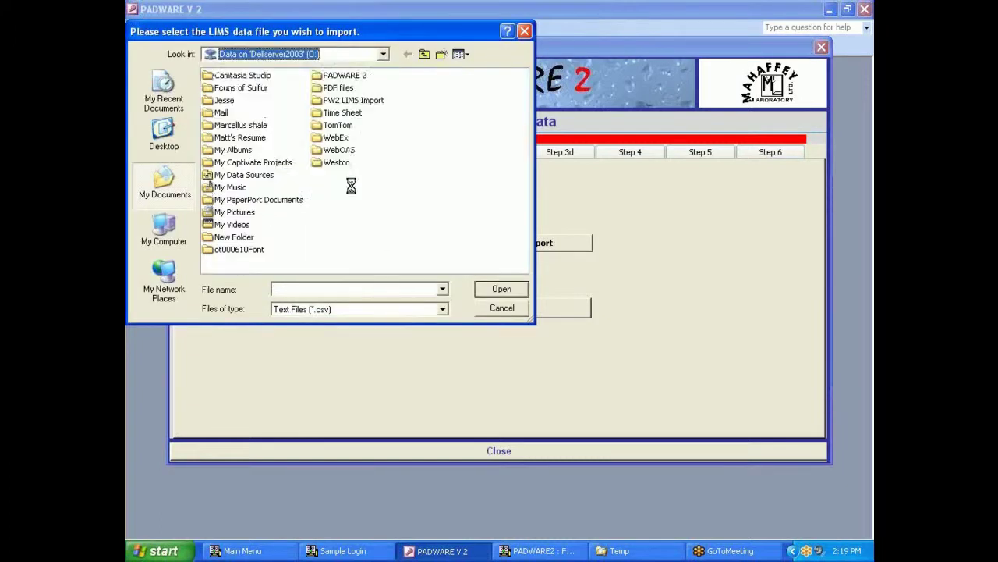
click(521, 267)
click(521, 267)
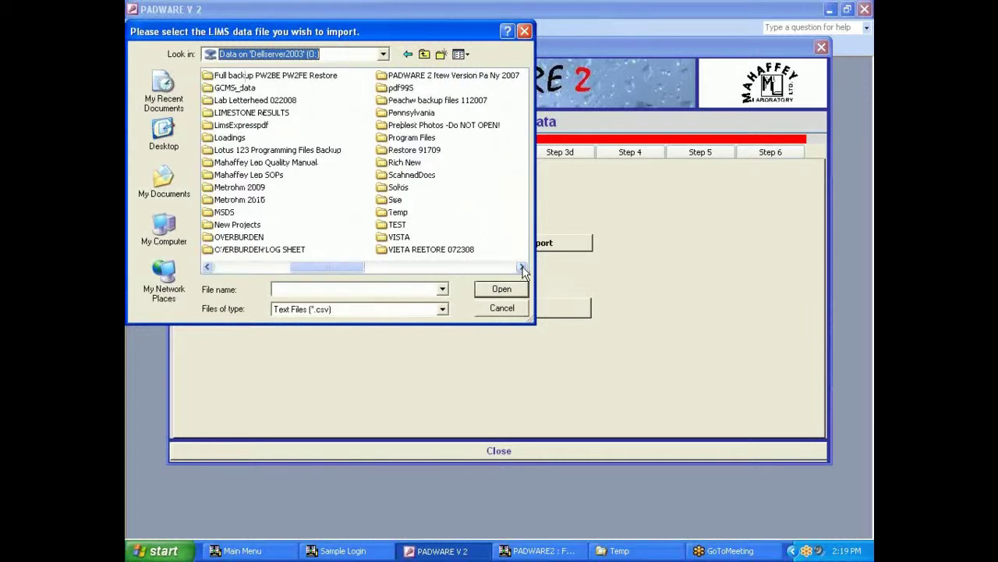
double_click(384, 216)
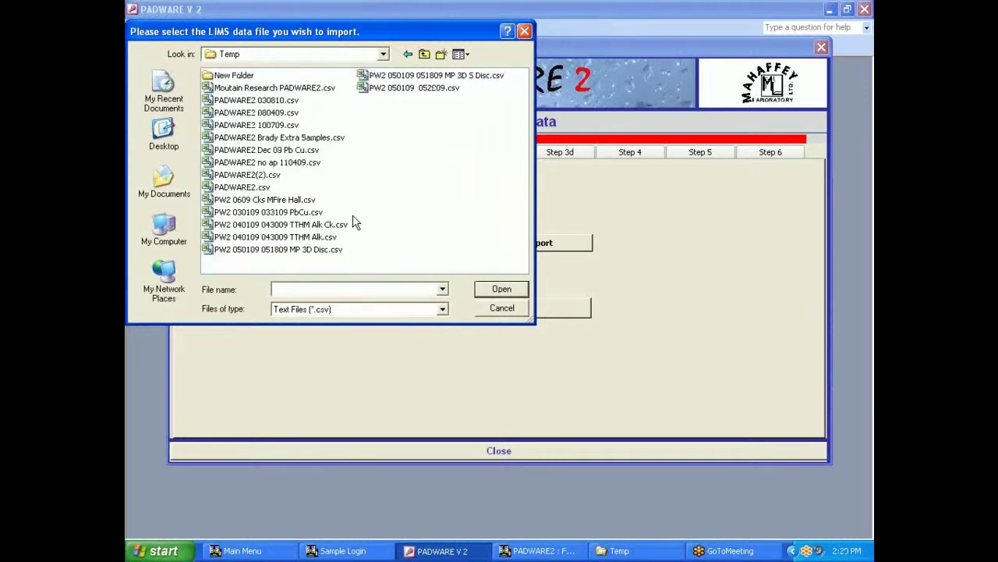
click(242, 187)
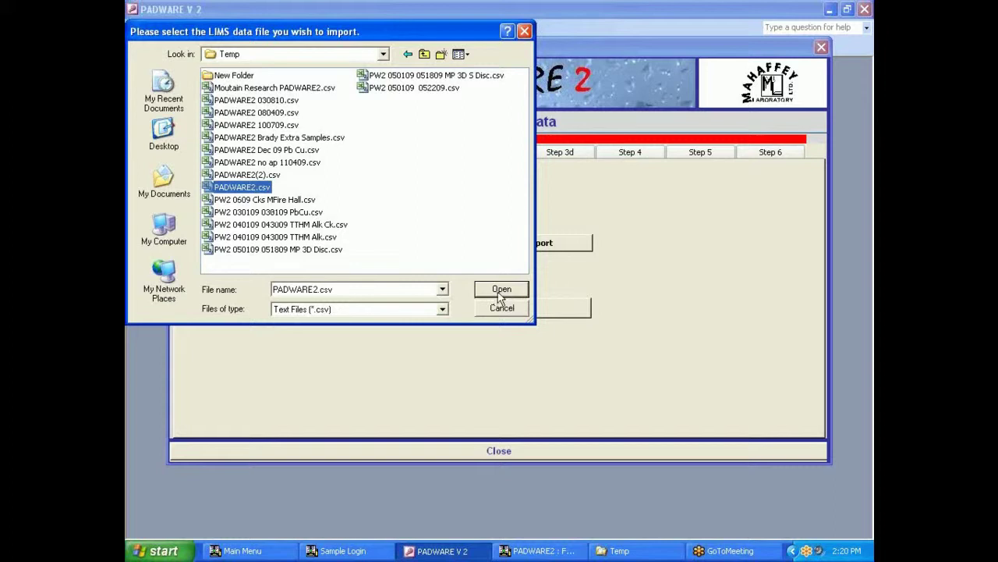
click(502, 290)
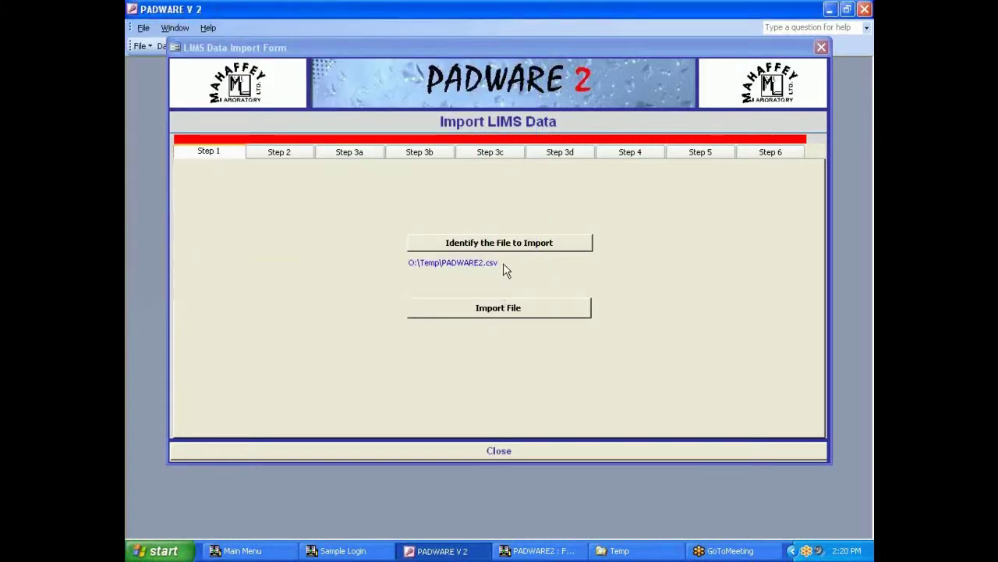
Import the identified LIMS file and proceed to Step 2 for removing non-reportable data from staging
click(514, 311)
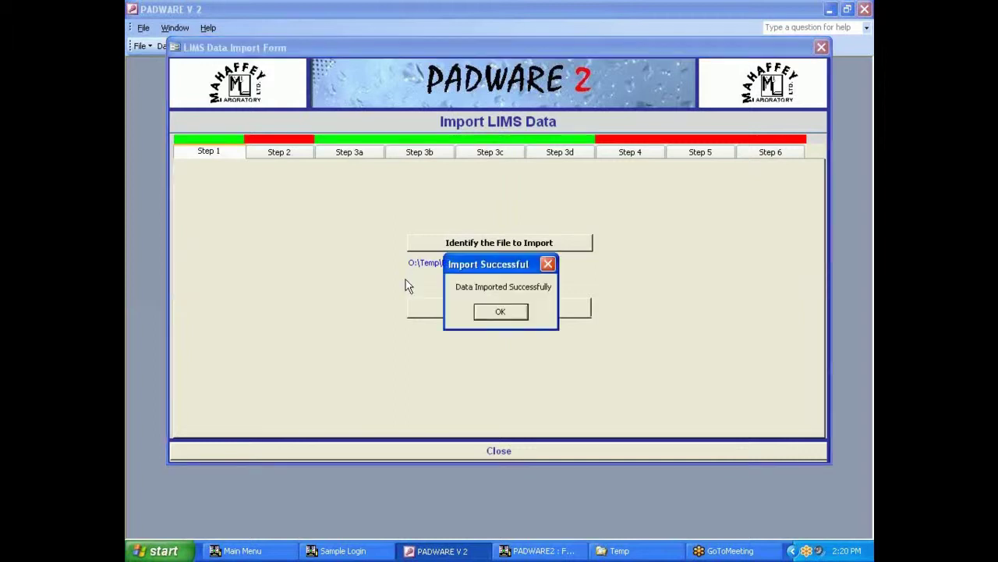
click(500, 313)
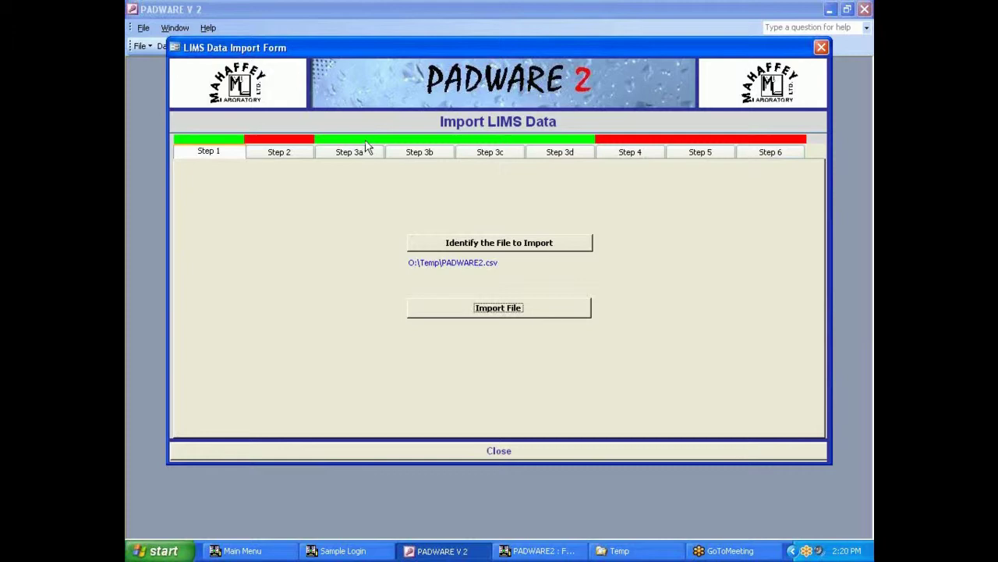
click(295, 159)
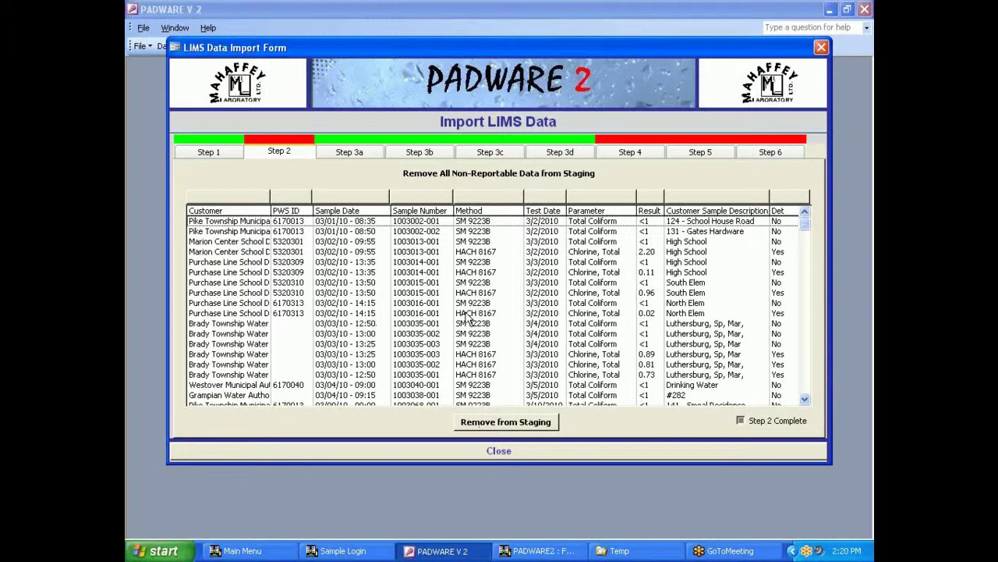
Try multi-selecting the Marion Center and Purchase Line school records plus Brady Township chlorine records in the staging list
click(261, 243)
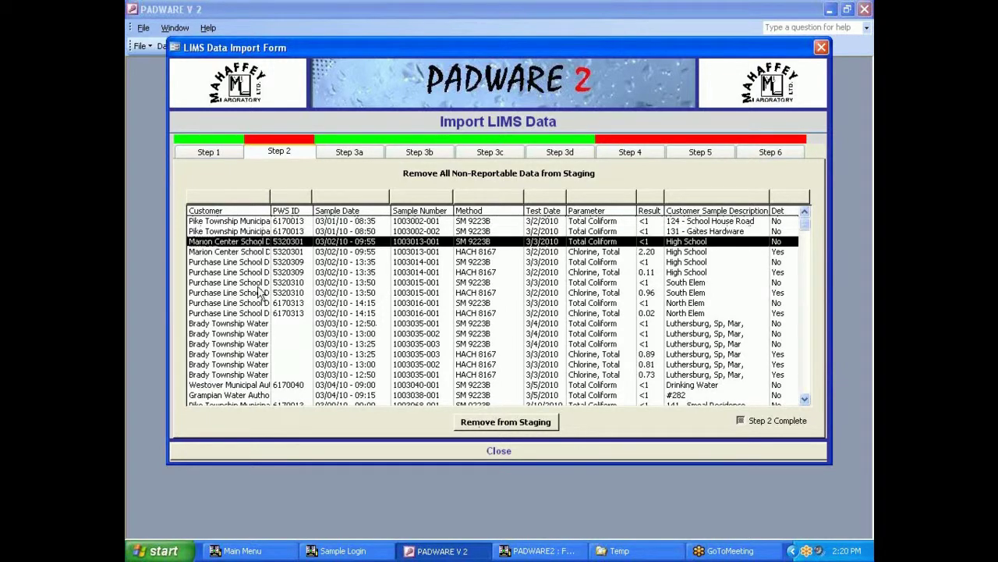
shift+click(252, 315)
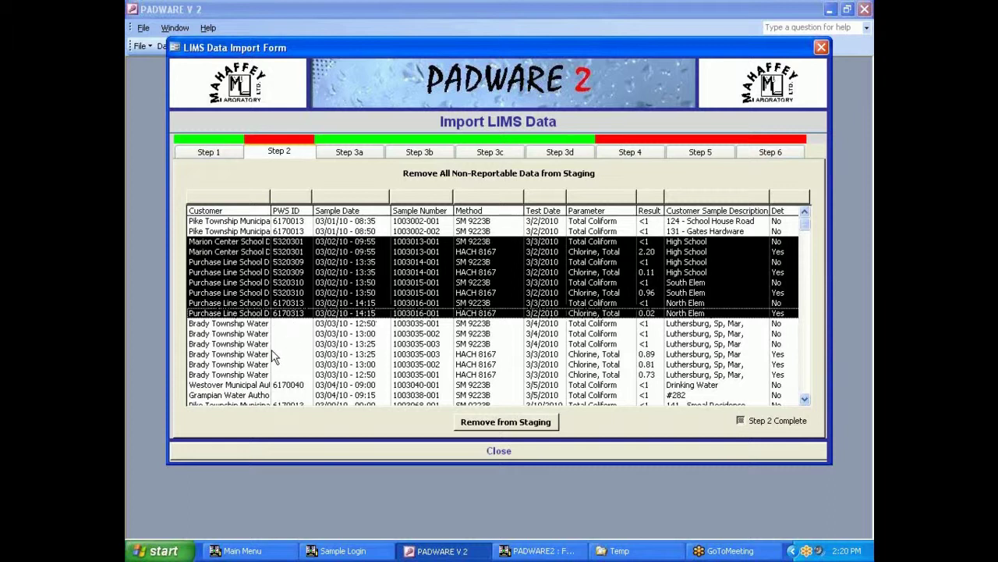
ctrl+click(269, 355)
ctrl+click(263, 365)
ctrl+click(264, 375)
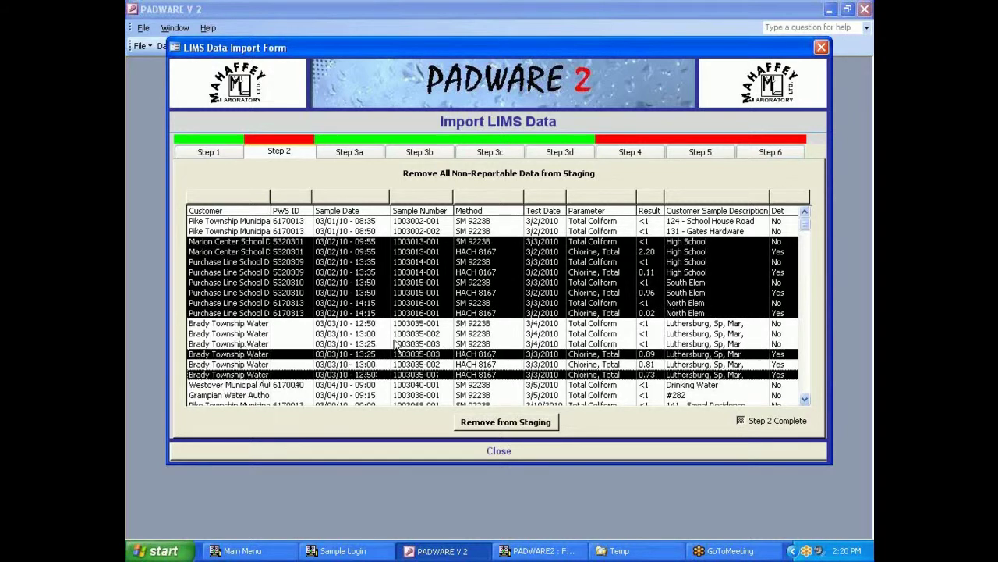
click(472, 334)
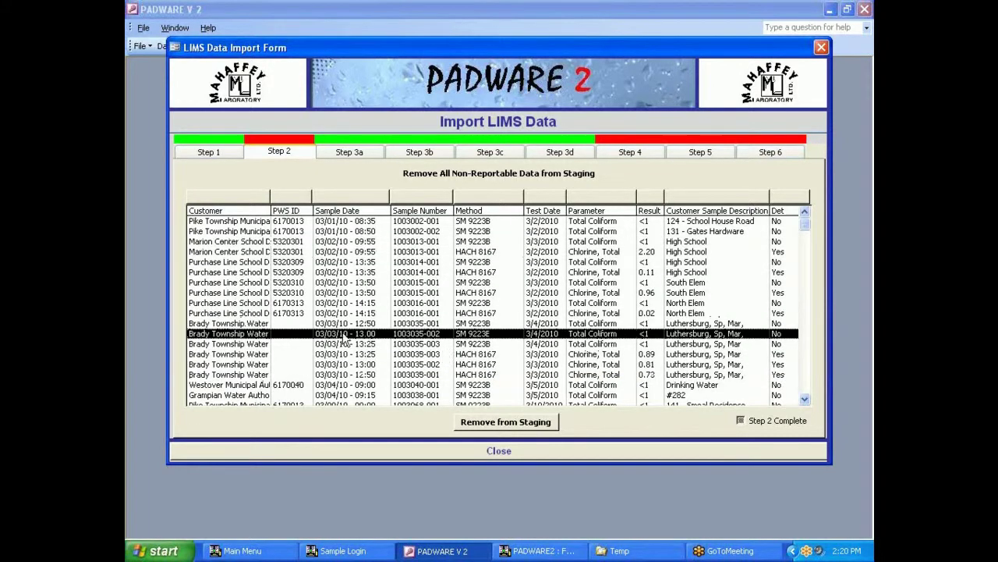
Sort the staging records by customer and then by parameter
click(240, 201)
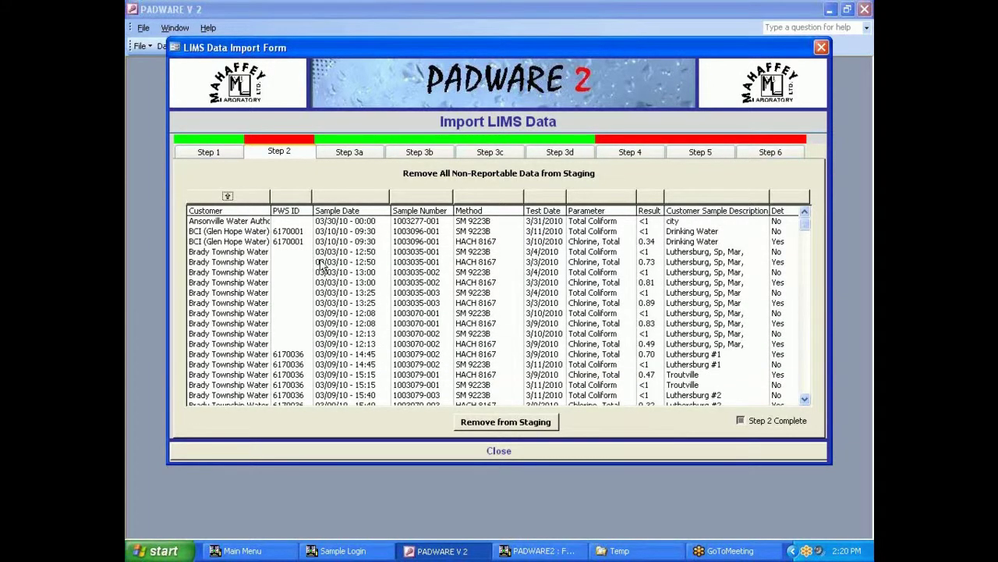
click(592, 201)
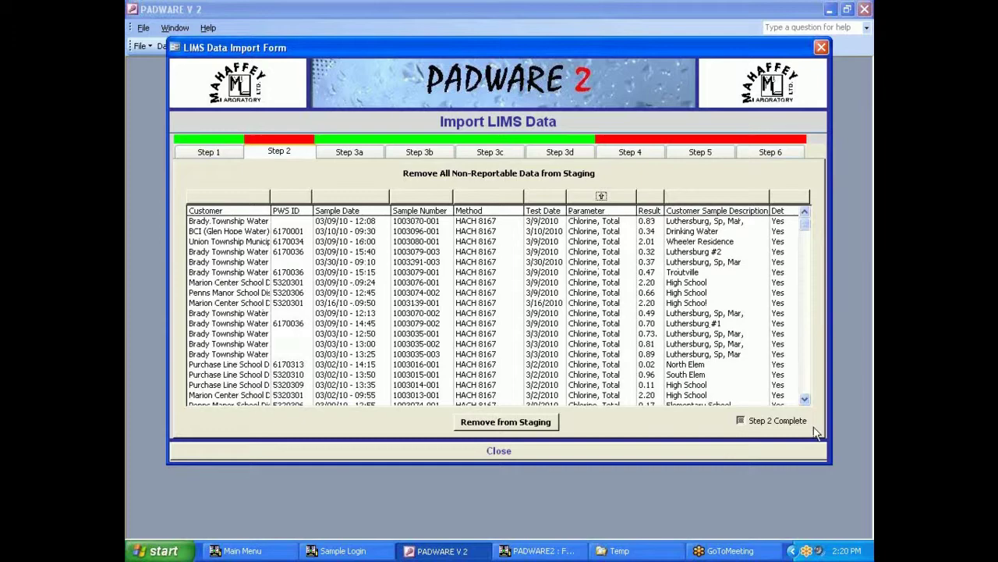
Look through the staging records, and check the Step 3a customer-to-PWS ID mappings with mapped customers shown as well as unmapped ones
click(804, 399)
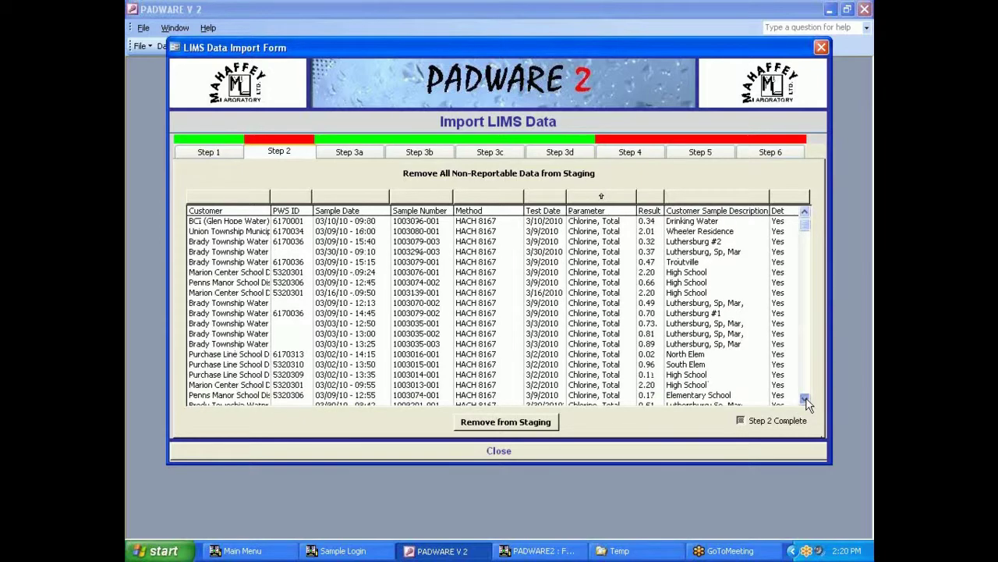
drag(805, 399, 804, 399)
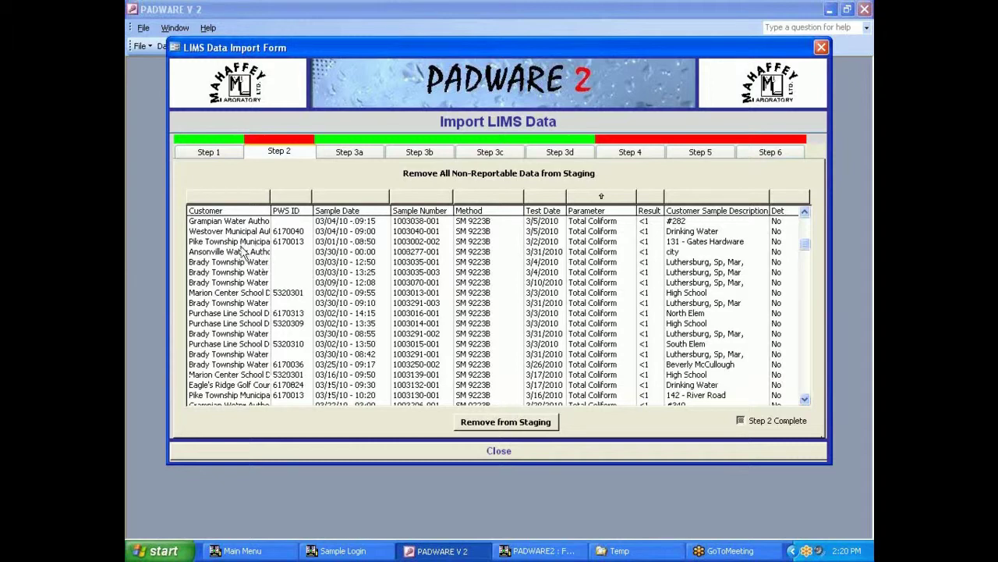
click(348, 156)
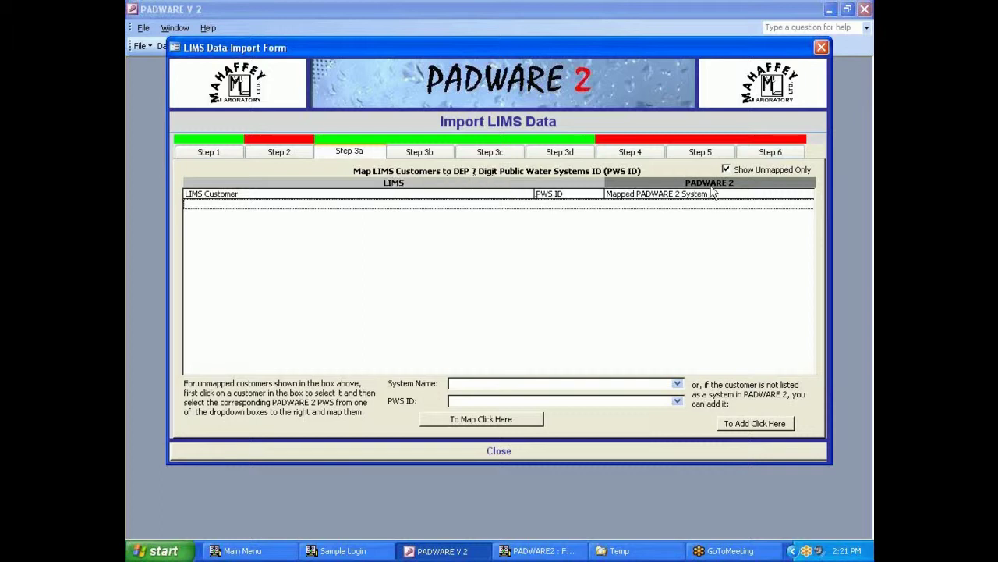
click(726, 170)
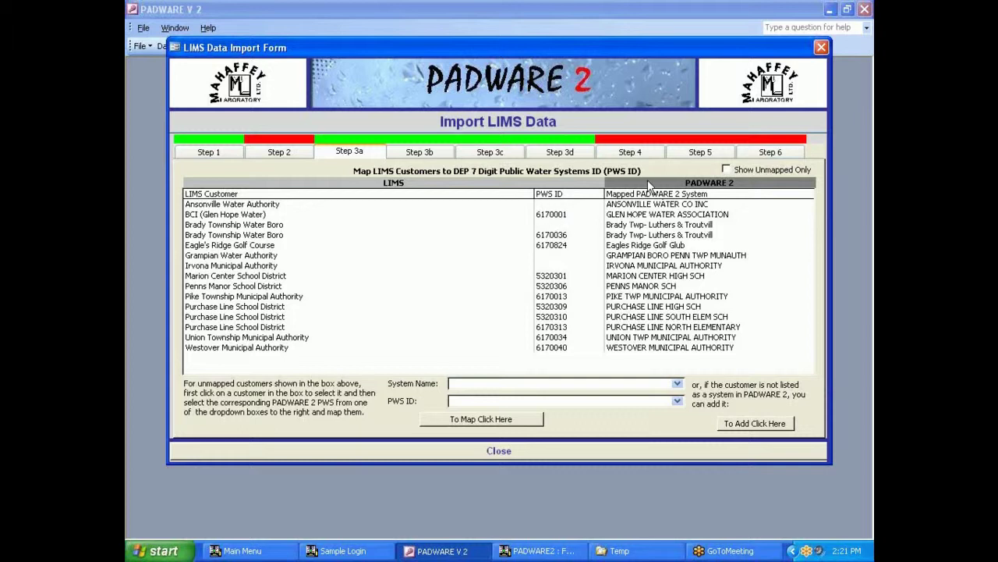
click(725, 170)
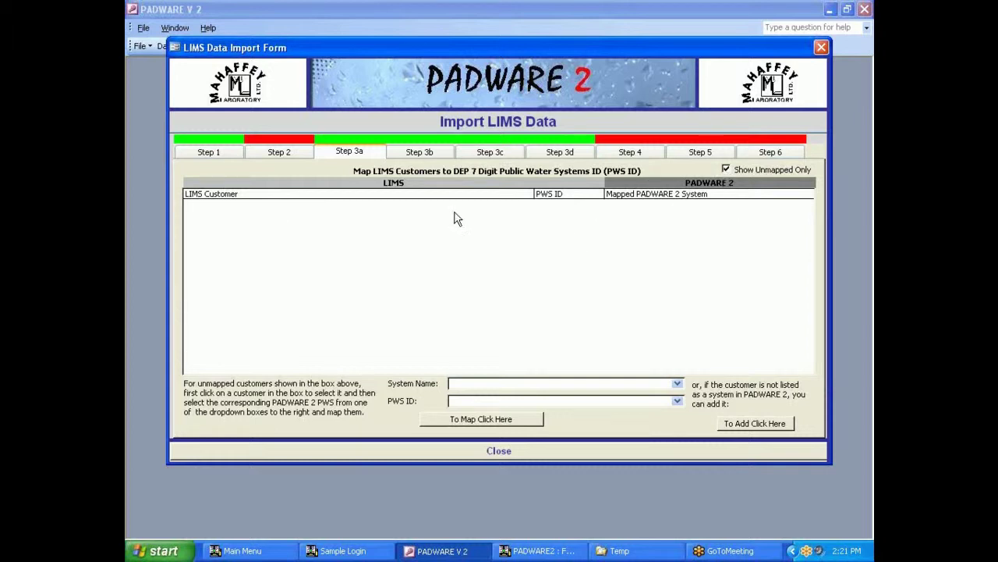
Return to the Step 2 staging removal and mark it as complete
click(283, 152)
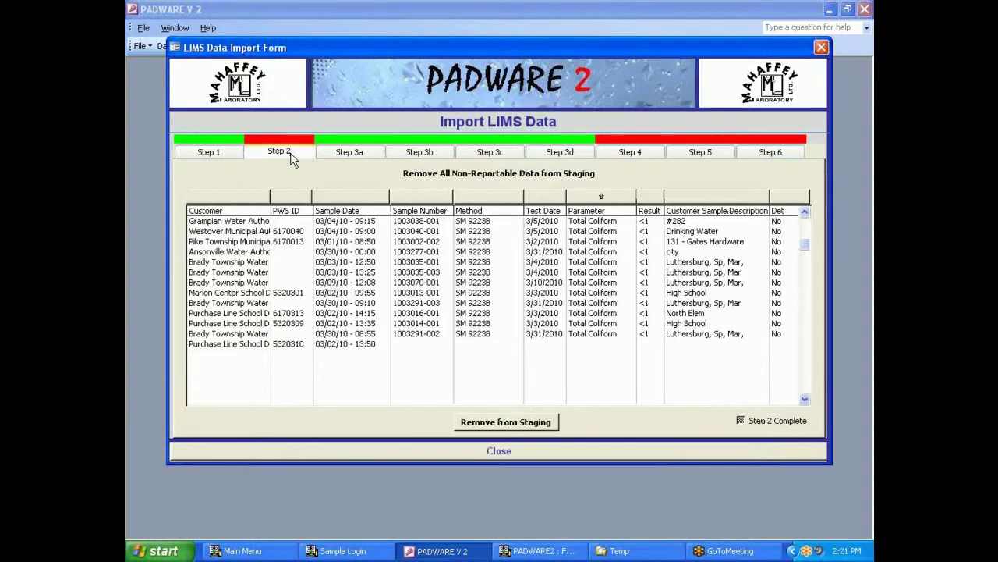
click(741, 421)
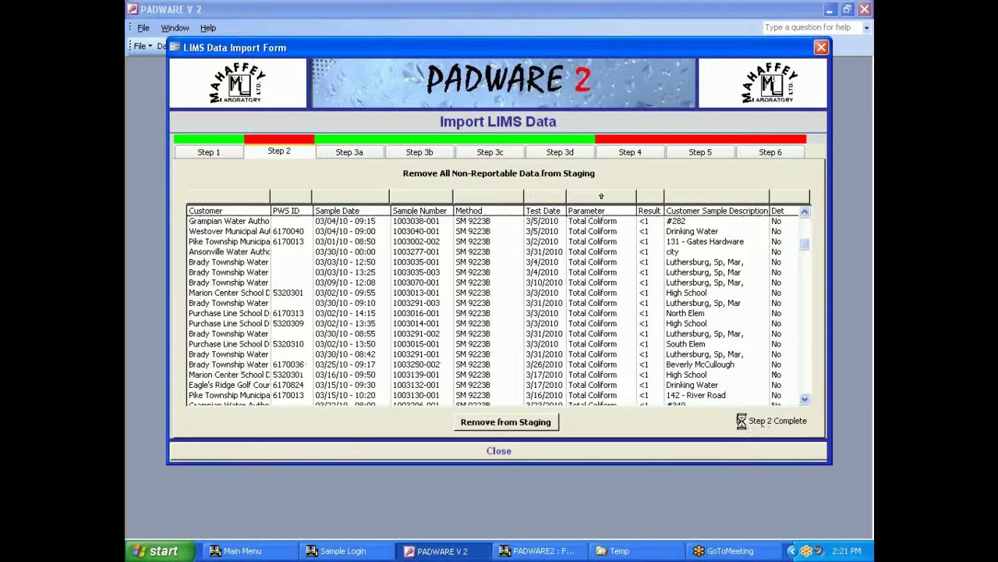
Check the Step 3b mappings of LIMS parameters to DEP codes, showing all parameters and then restoring the unmapped-only view
click(419, 153)
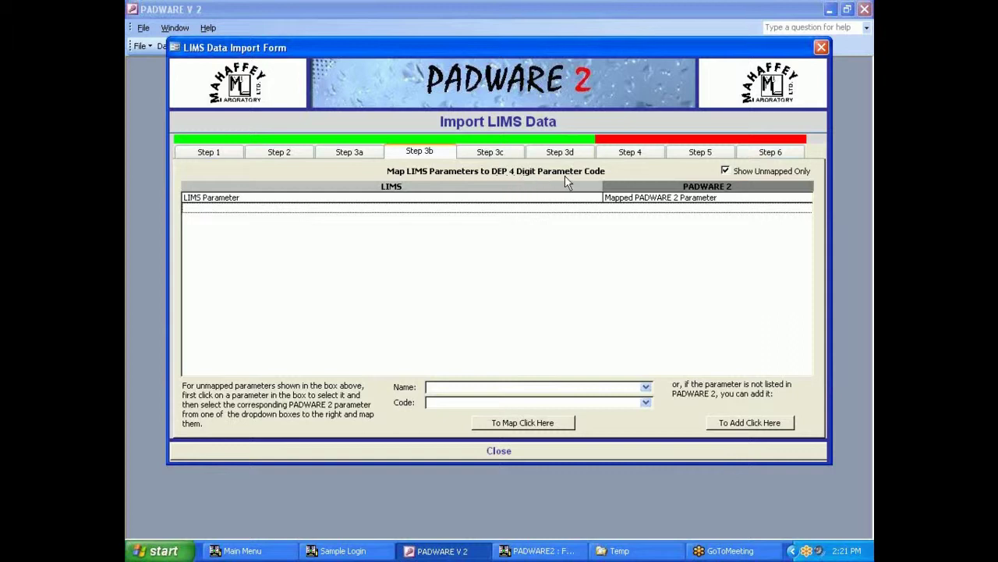
click(726, 171)
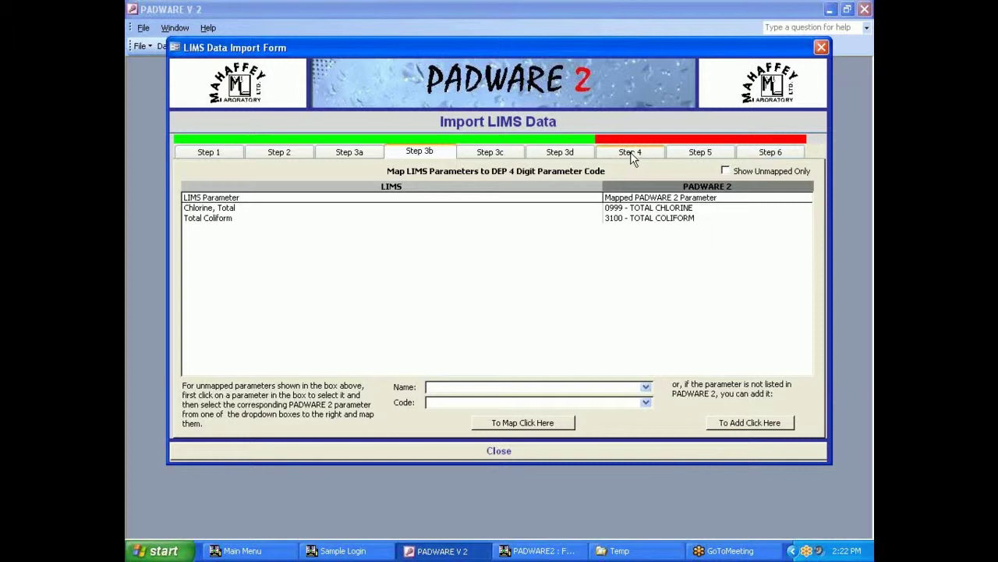
click(726, 170)
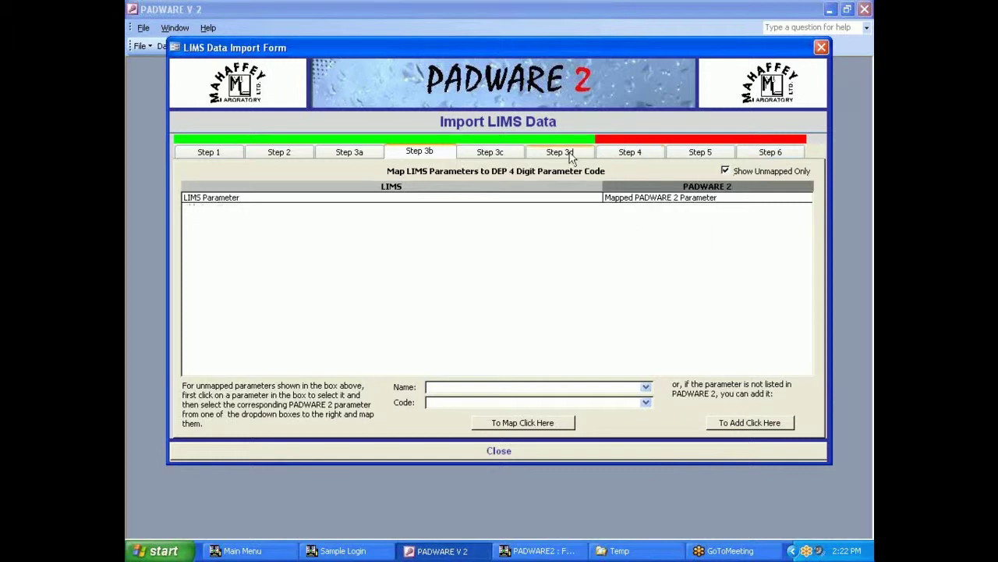
Check the Step 3c method mappings, including mapped ones, and the Step 3d sample location mappings
click(504, 156)
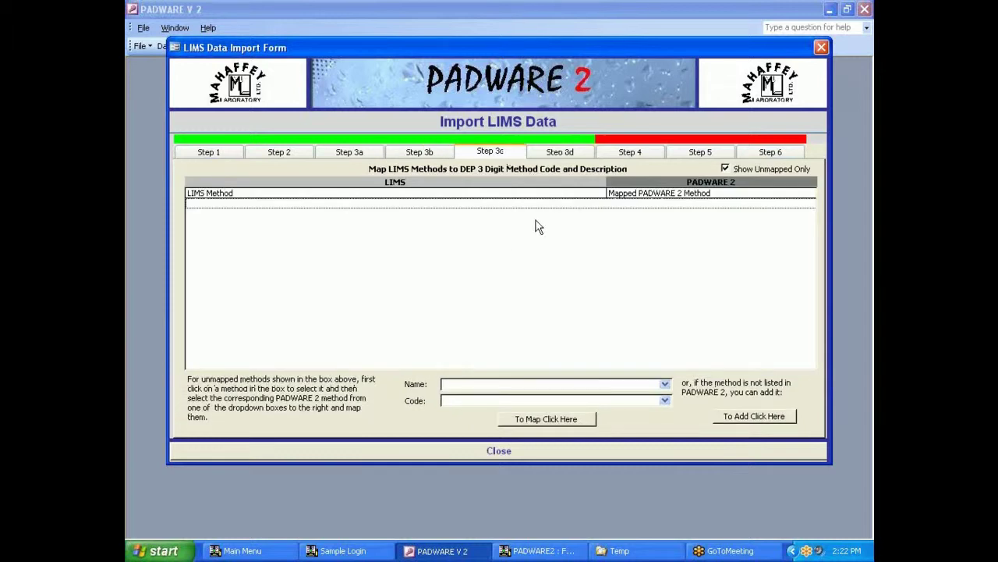
click(725, 169)
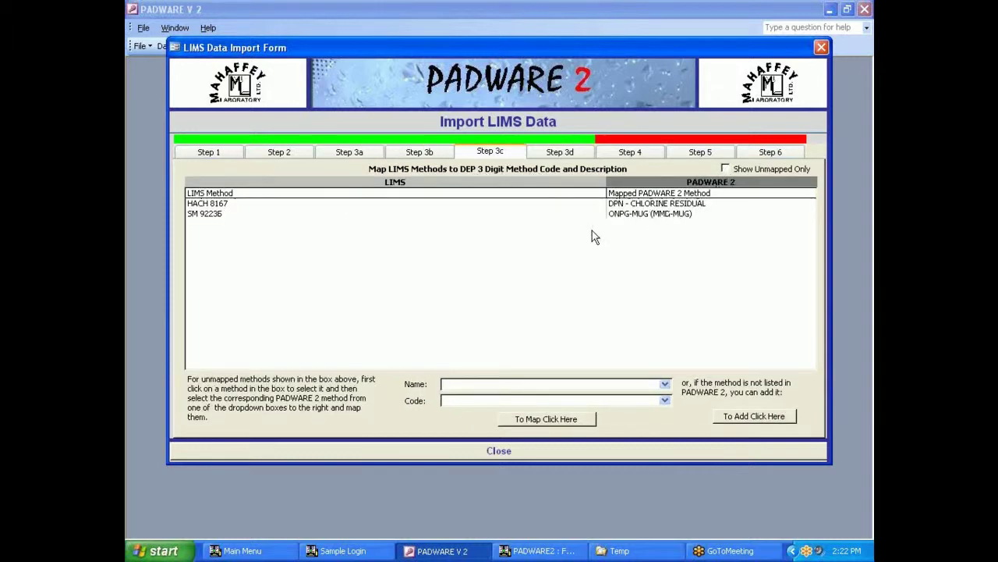
click(726, 170)
click(559, 154)
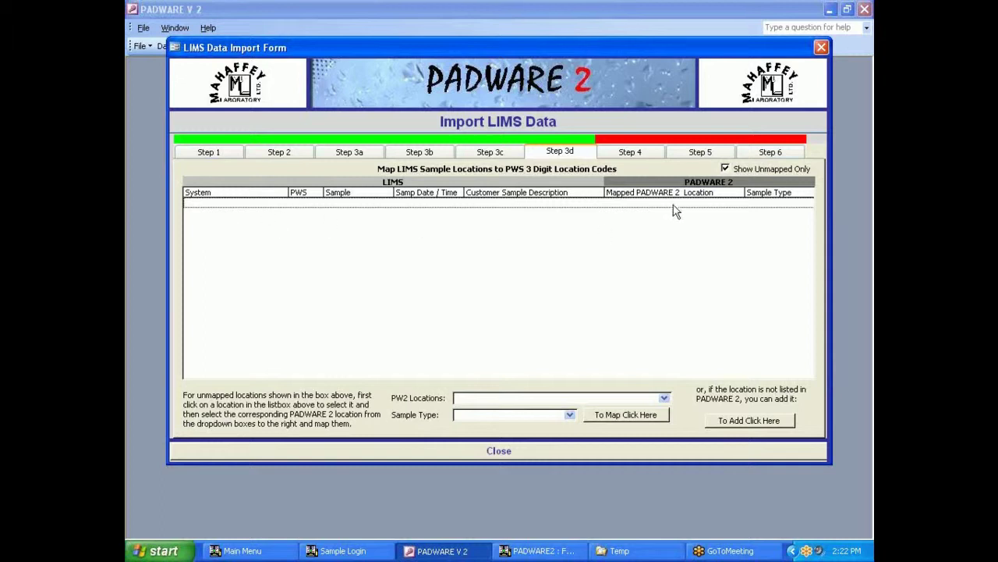
click(725, 169)
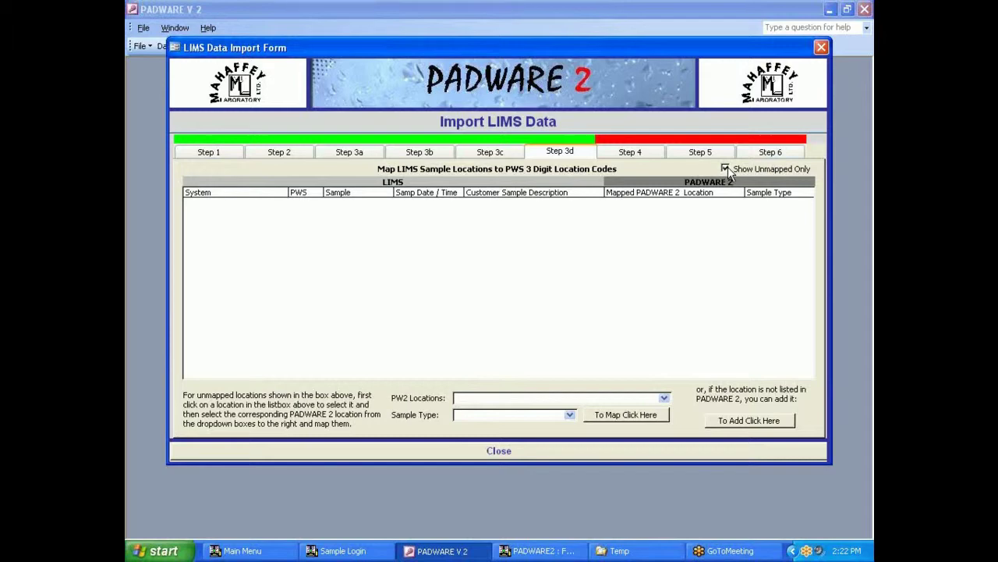
Sort the Step 4 monitoring period assignments by system and map the Eagles Ridge record to 1st QTR - 2010
click(641, 155)
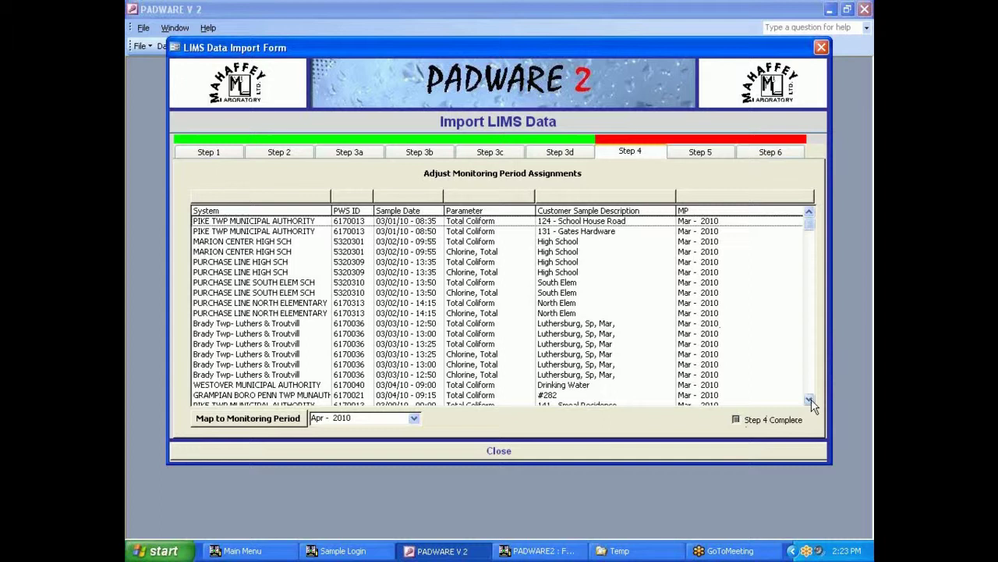
click(271, 199)
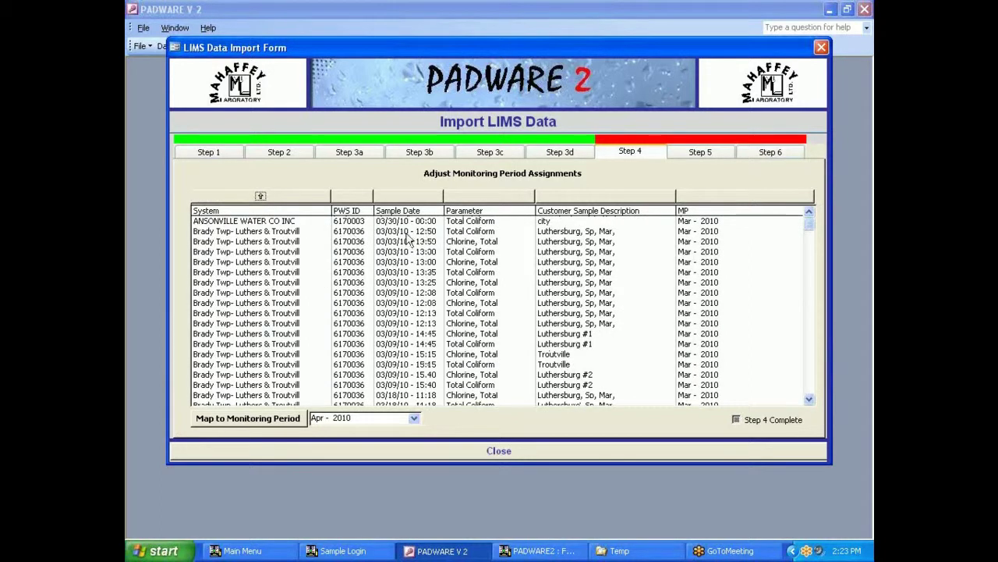
click(809, 399)
click(808, 400)
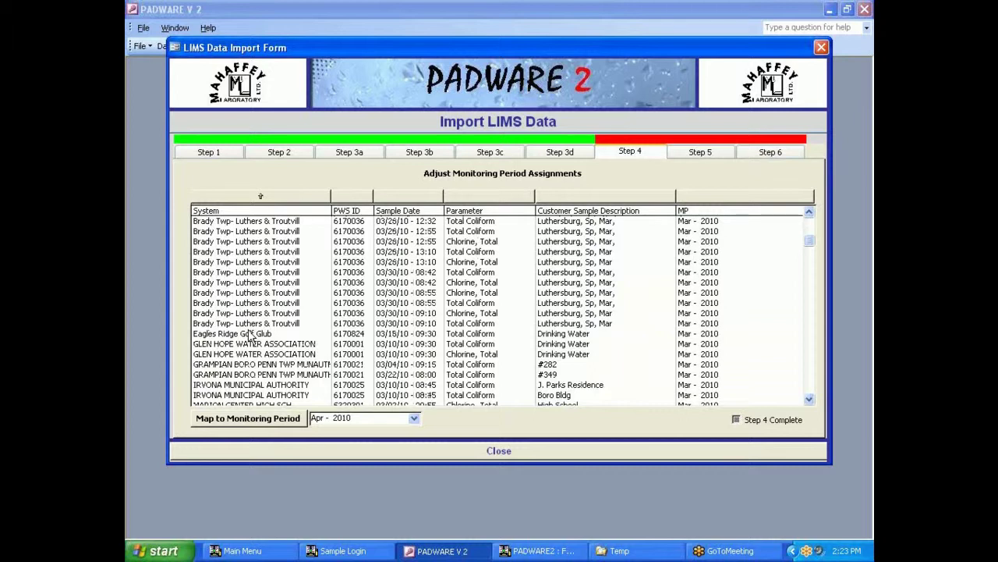
click(249, 333)
click(414, 419)
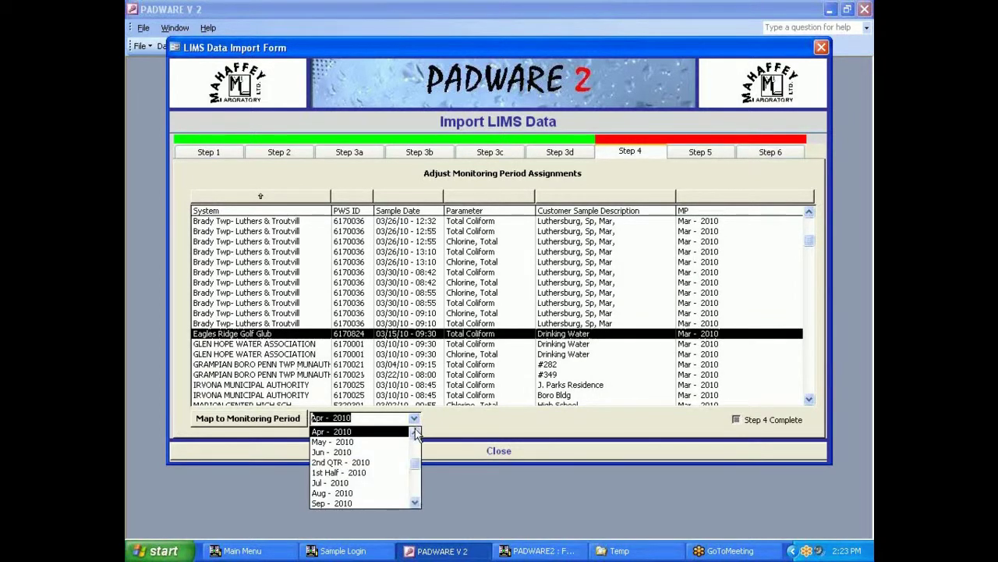
scroll(415, 431, up, 2)
click(402, 432)
click(300, 418)
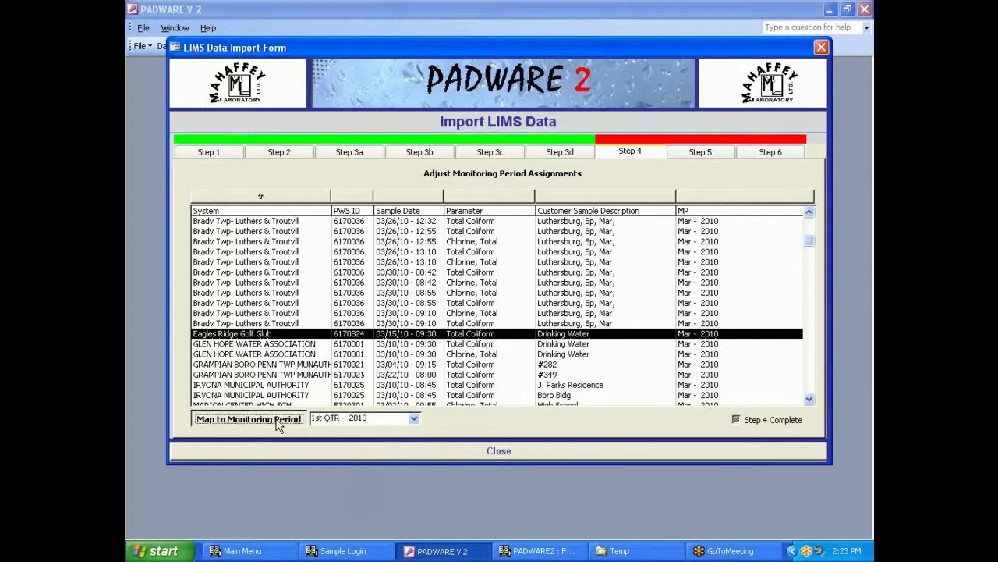
Map all the Purchase Line high, north elementary and south elementary school records to the 1st QTR - 2010 monitoring period
click(808, 400)
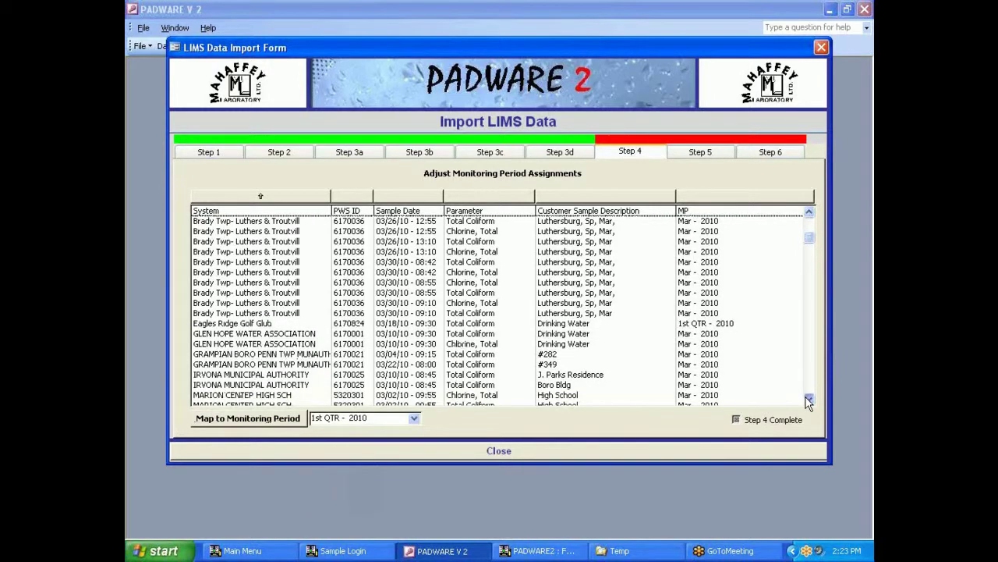
click(808, 400)
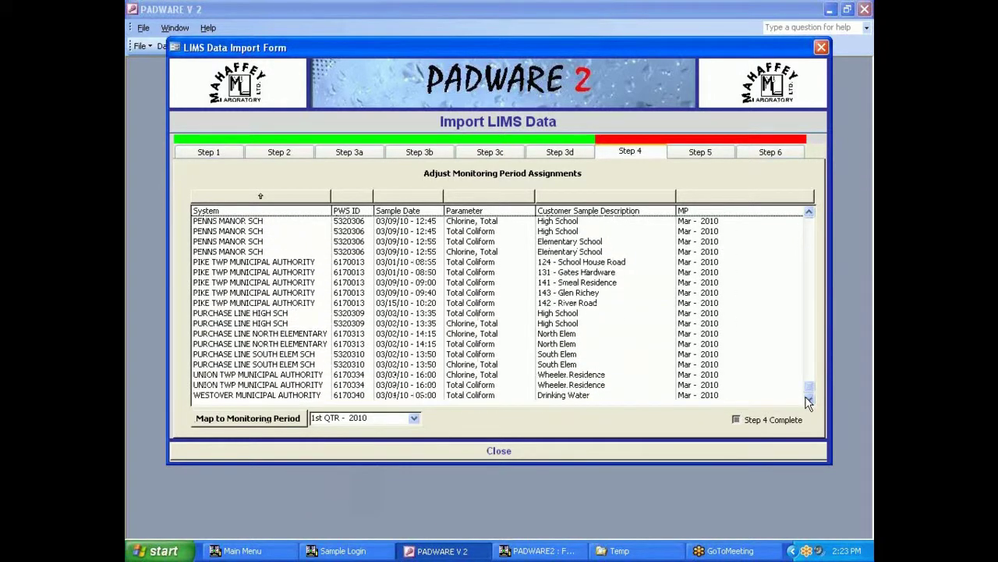
click(277, 314)
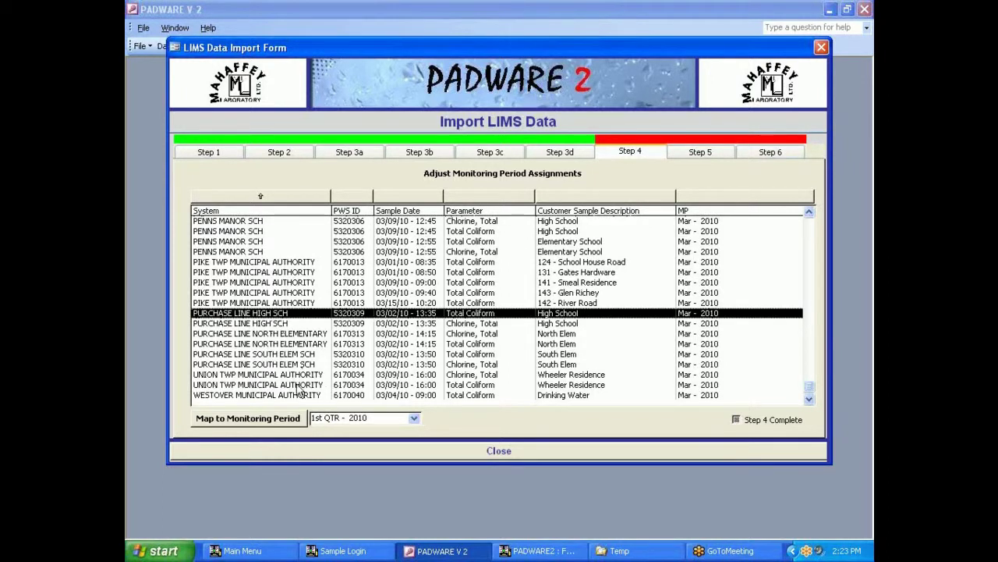
shift+click(312, 365)
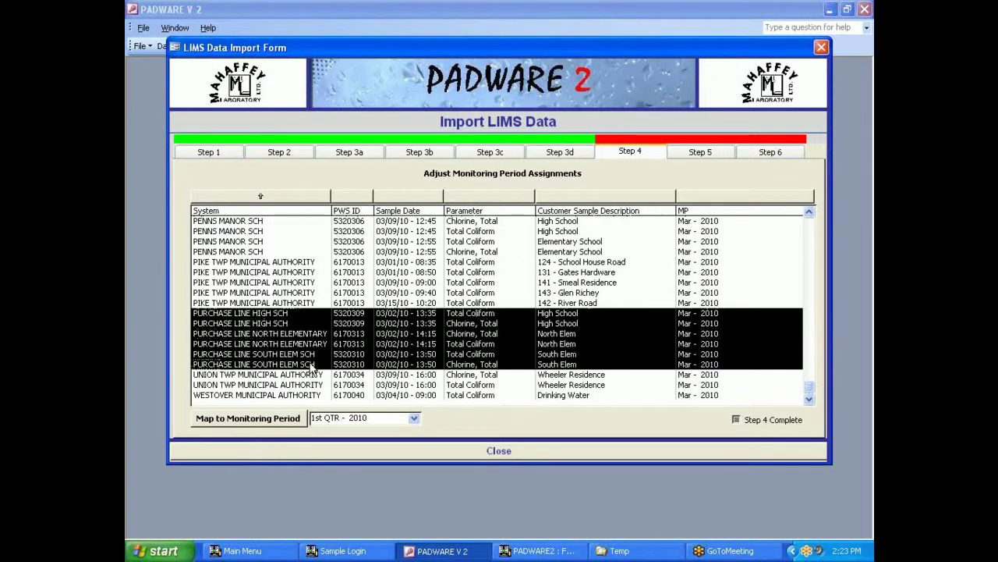
click(276, 426)
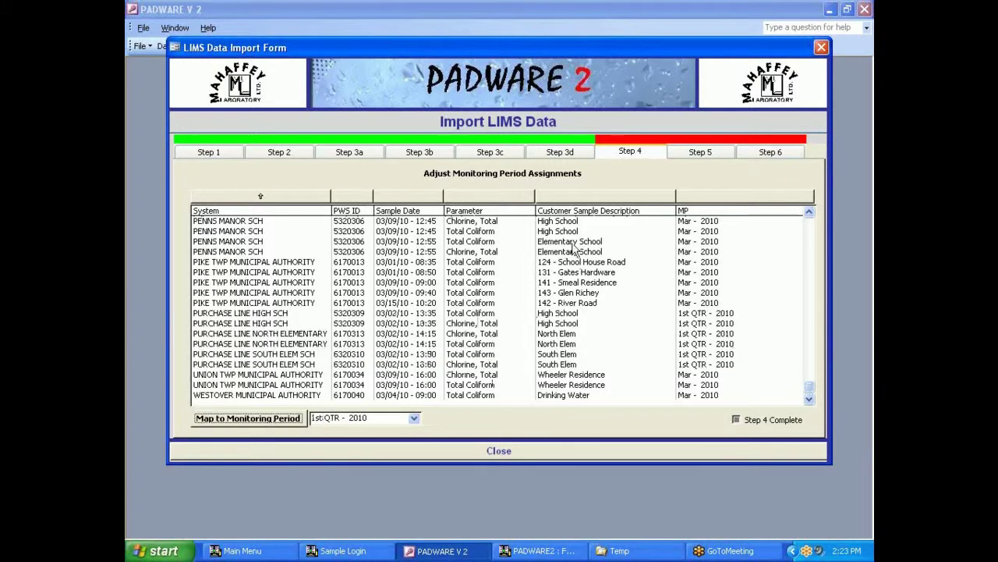
Check Step 5 for coliform check samples, process the staged data into PADWARE 2 in Step 6, and close the import form
click(710, 159)
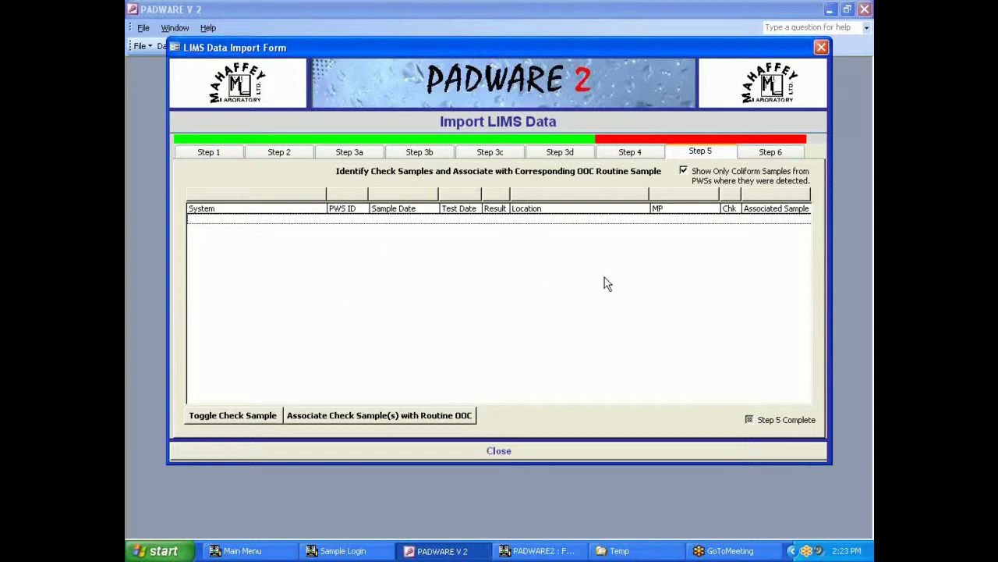
click(771, 156)
click(555, 264)
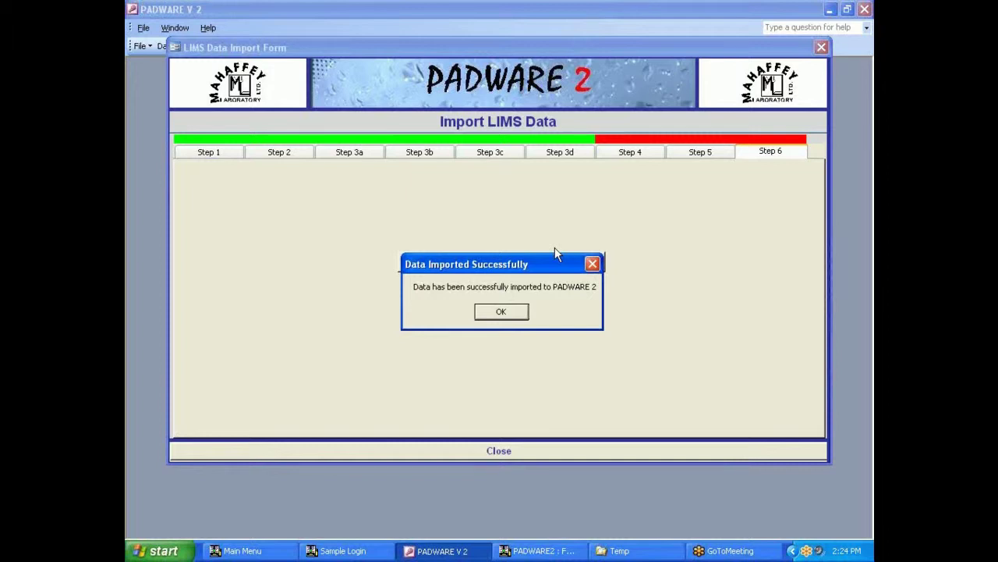
click(501, 312)
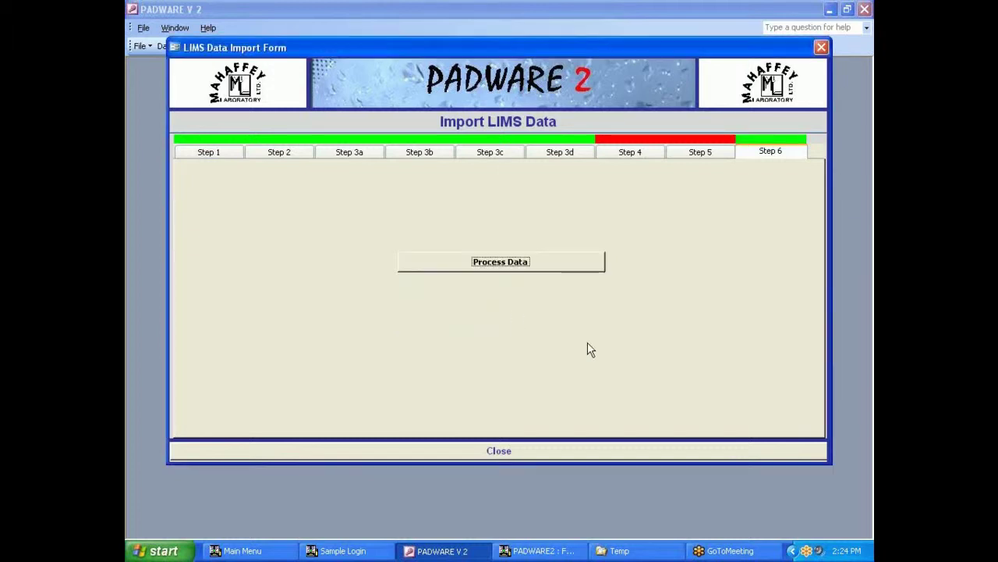
click(543, 450)
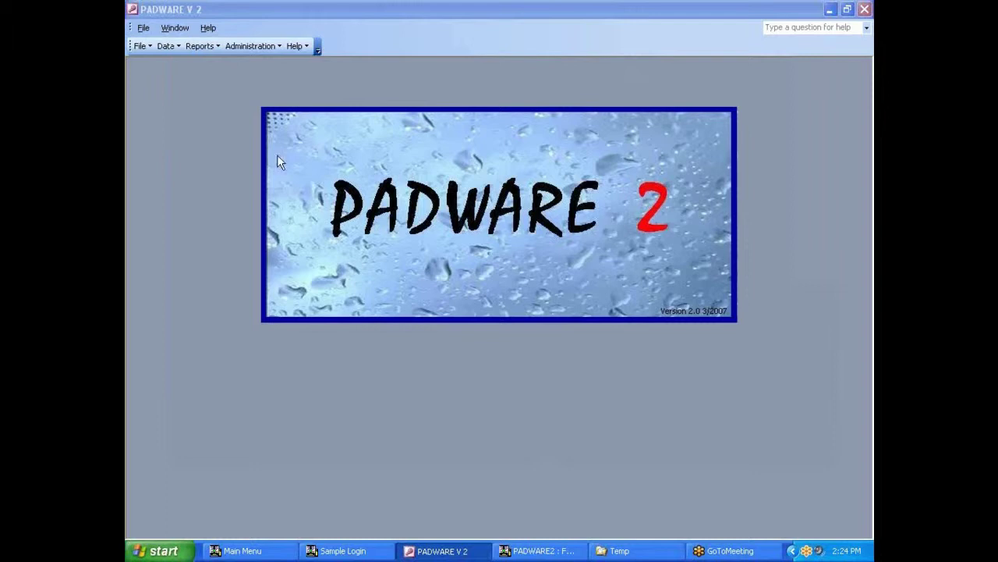
Open the data review and list the SDWA S records that are not exported, for all parameters and systems
click(167, 46)
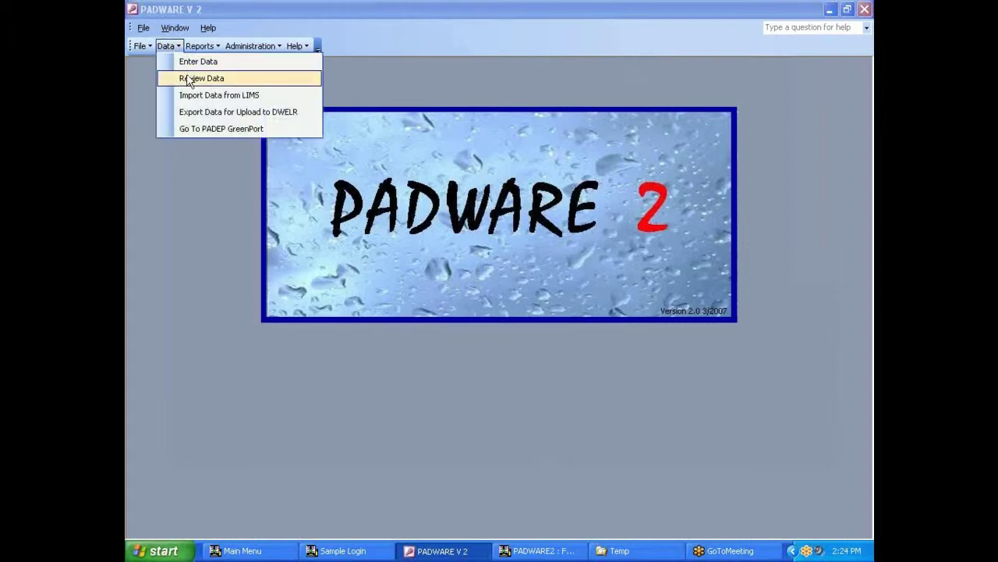
click(188, 77)
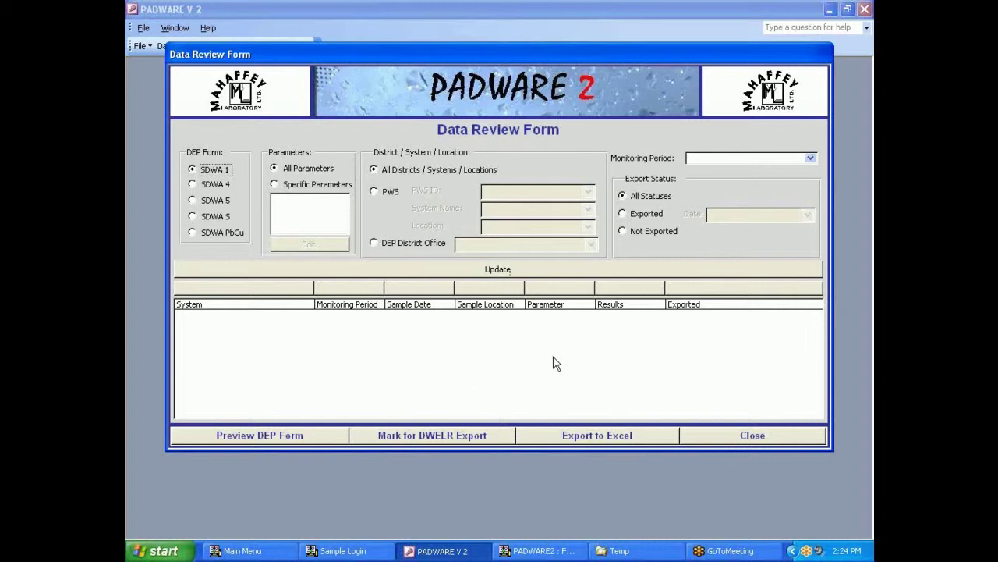
click(193, 216)
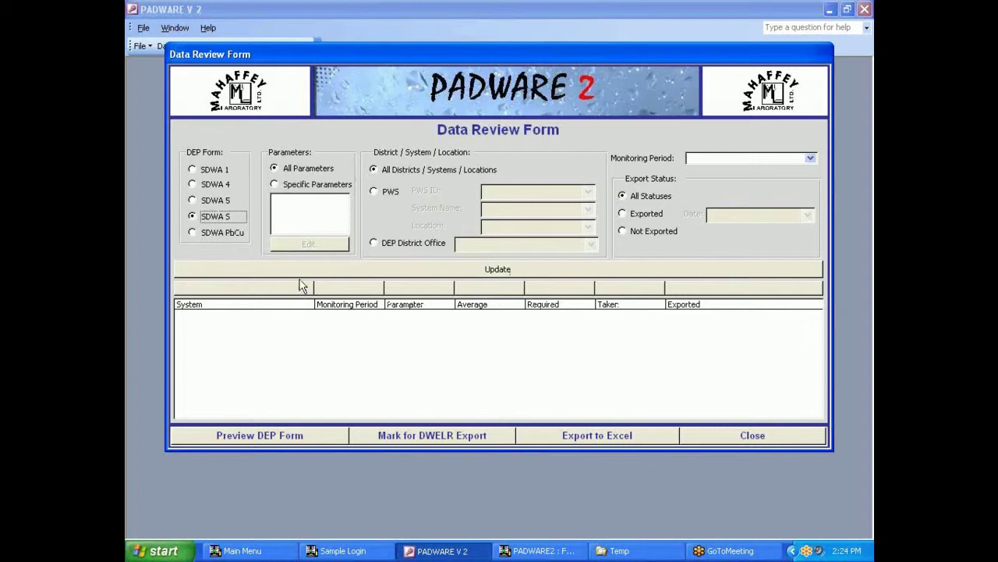
click(623, 231)
click(534, 273)
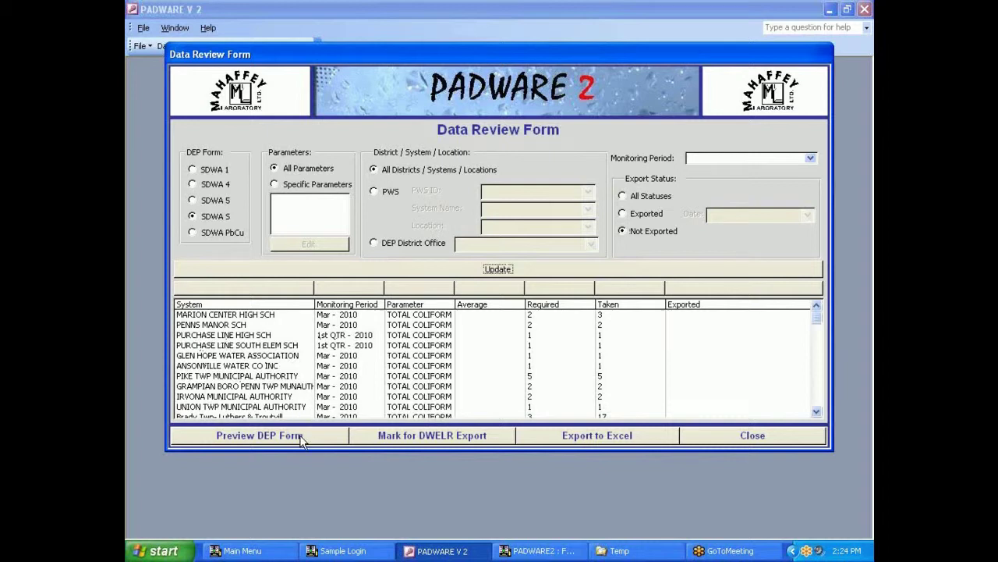
Sort the reviewed records by system and preview the DEP form
click(263, 291)
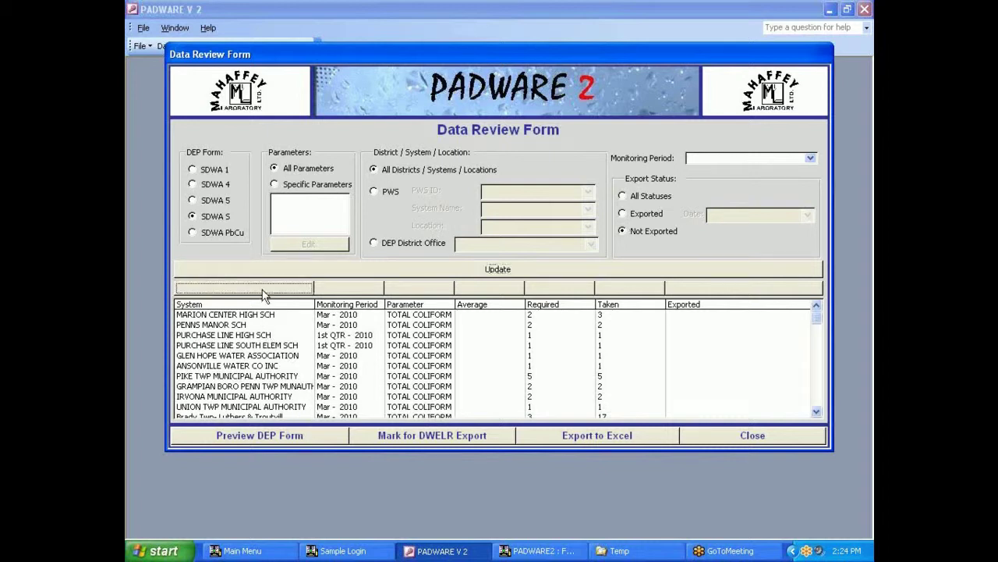
click(312, 439)
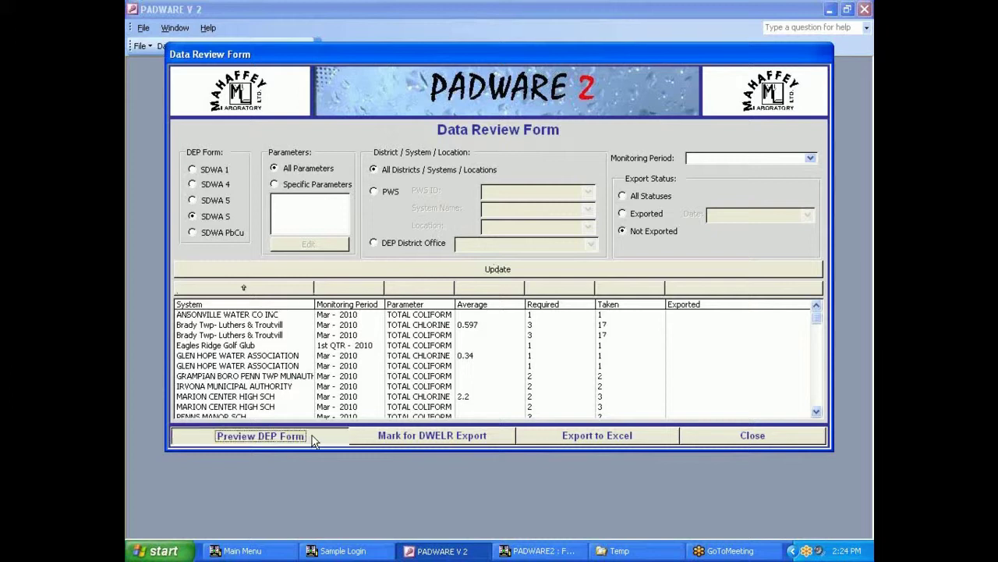